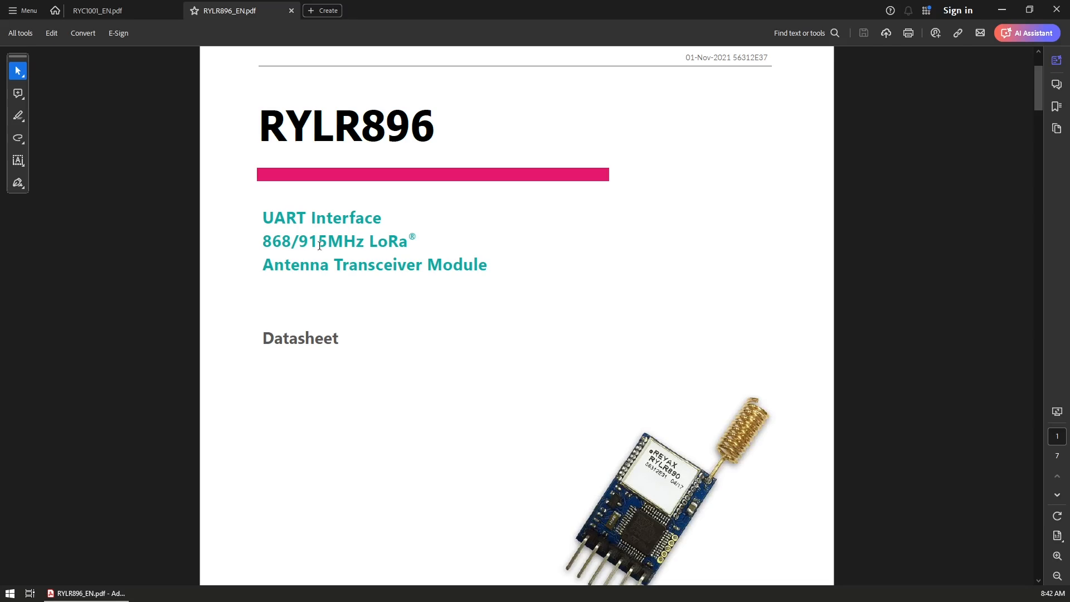
scroll(361, 237, "down", 1)
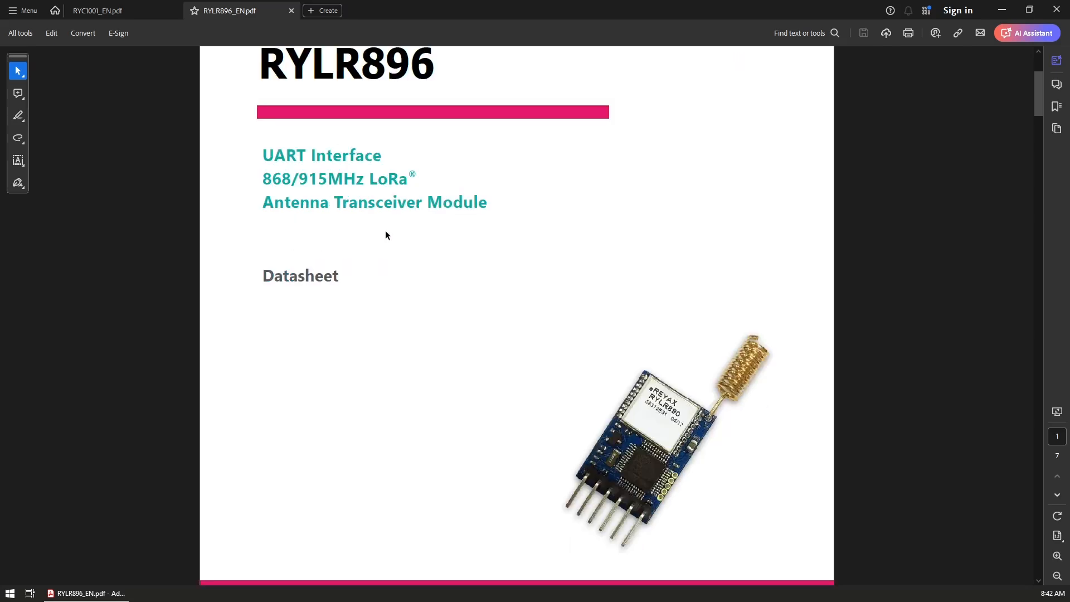
scroll(385, 230, "down", 5)
scroll(385, 229, "down", 3)
scroll(385, 230, "down", 2)
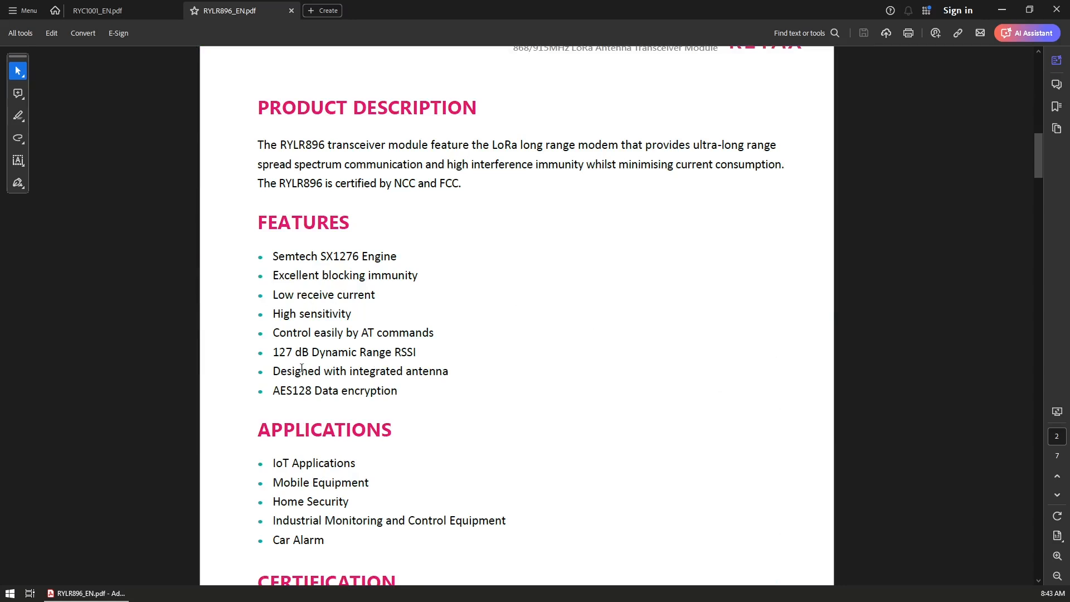
scroll(410, 333, "down", 2)
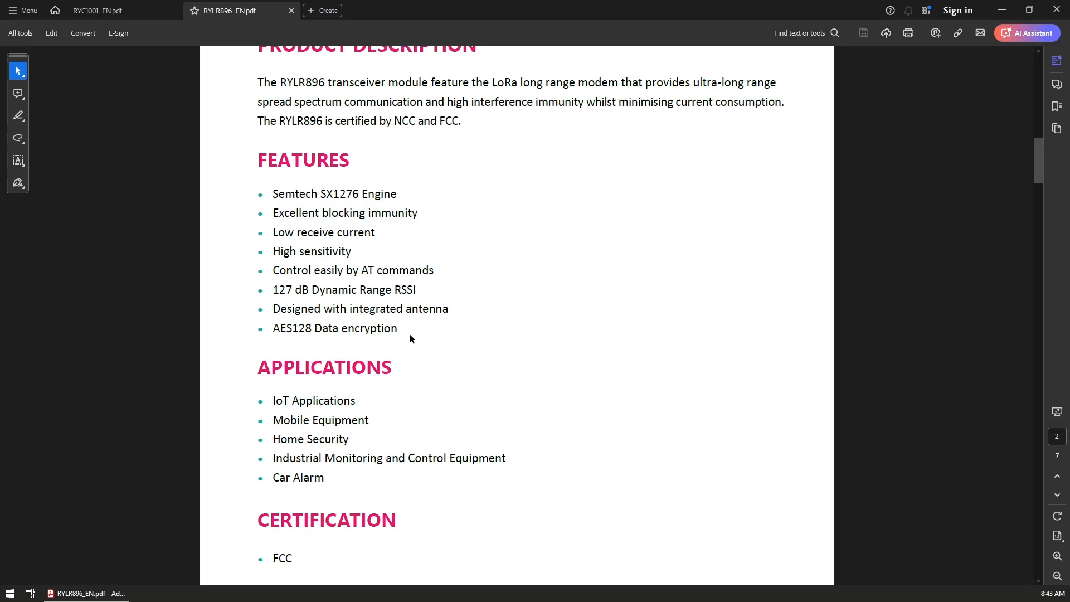
scroll(420, 334, "down", 2)
scroll(423, 327, "down", 3)
scroll(422, 325, "down", 5)
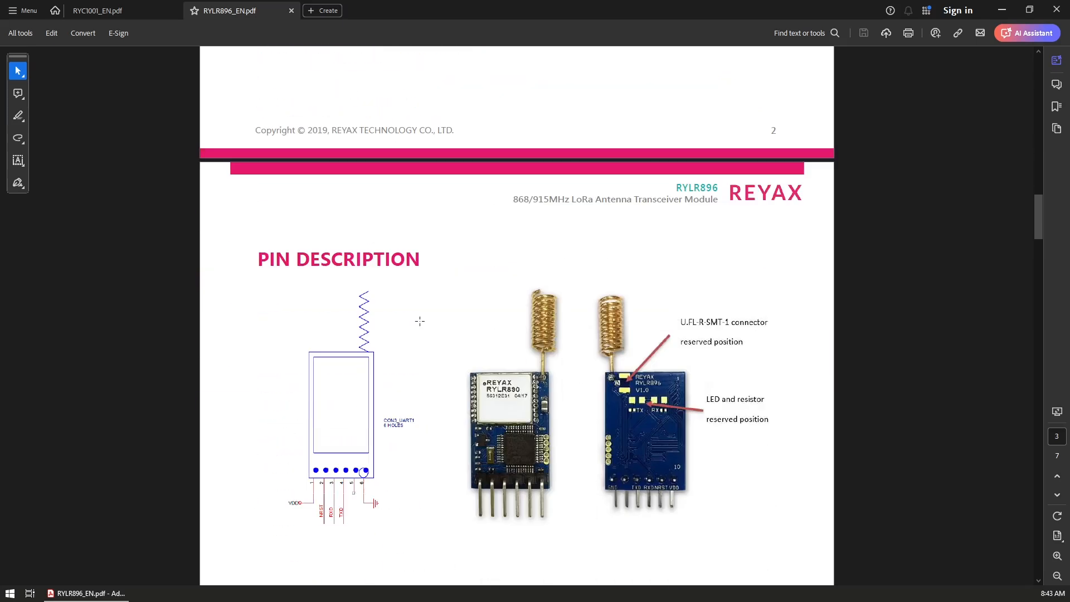
scroll(452, 309, "down", 4)
scroll(476, 290, "down", 3)
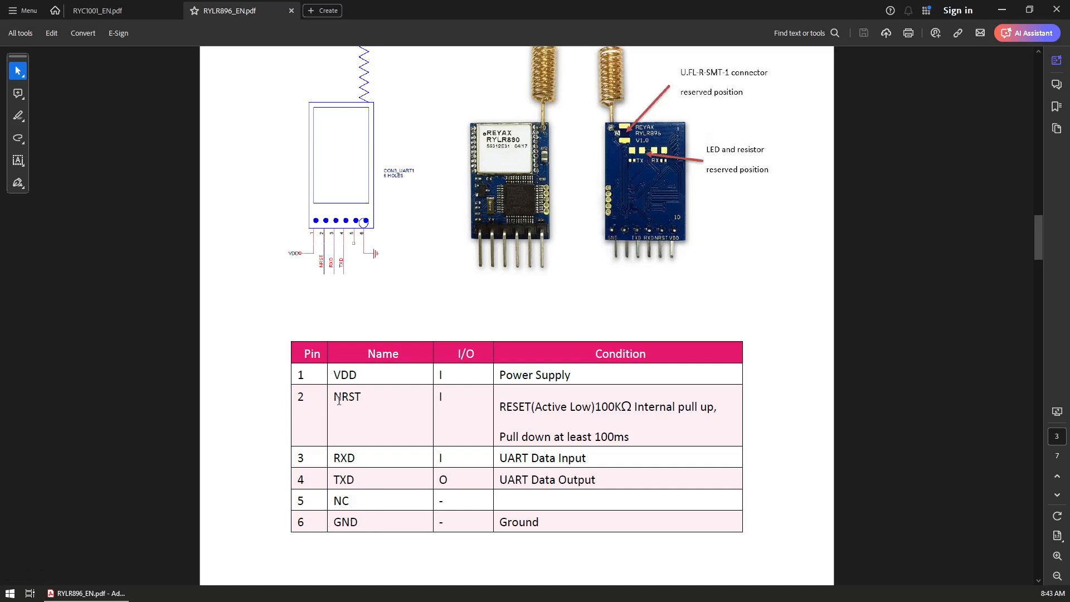
scroll(376, 390, "down", 3)
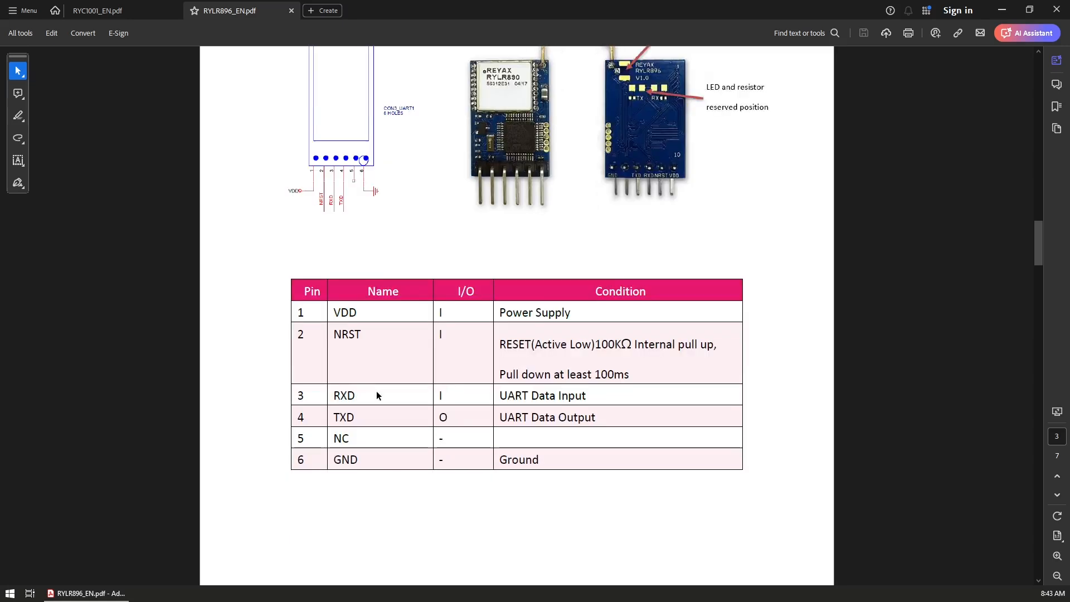
scroll(376, 391, "down", 5)
scroll(379, 391, "down", 4)
scroll(383, 388, "down", 4)
scroll(383, 388, "down", 3)
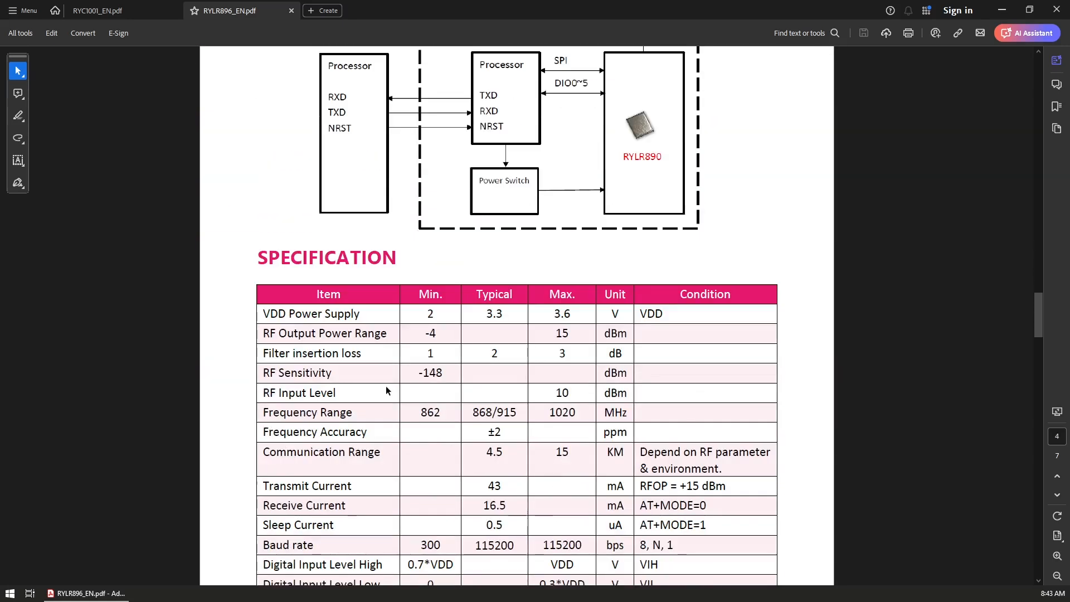
scroll(382, 389, "down", 3)
scroll(386, 385, "down", 3)
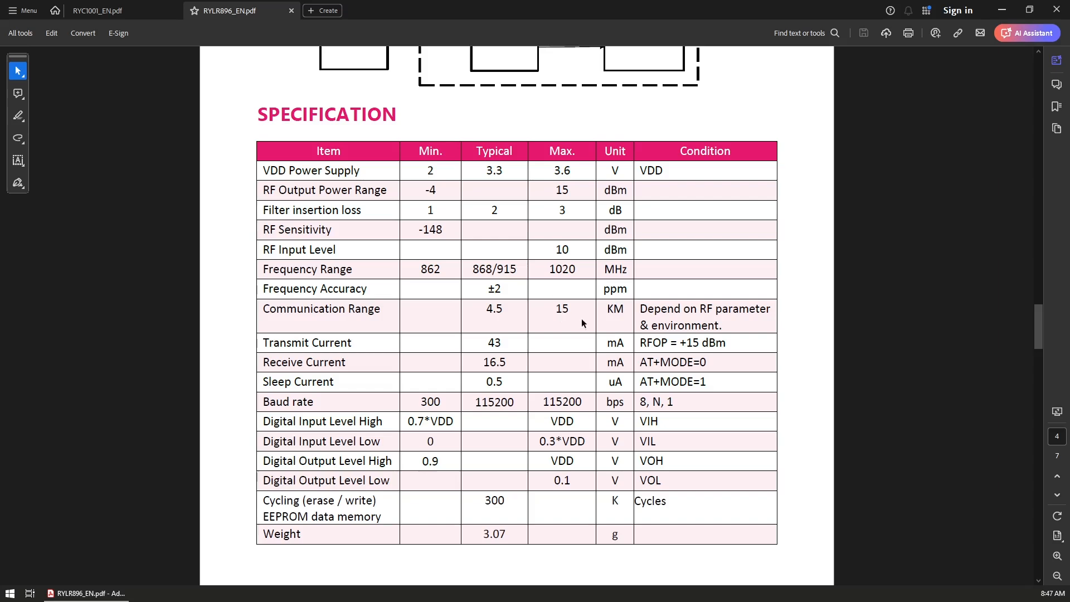
Step: Switch Acrobat Reader to the RYC1001_EN.pdf datasheet tab
left_click(97, 10)
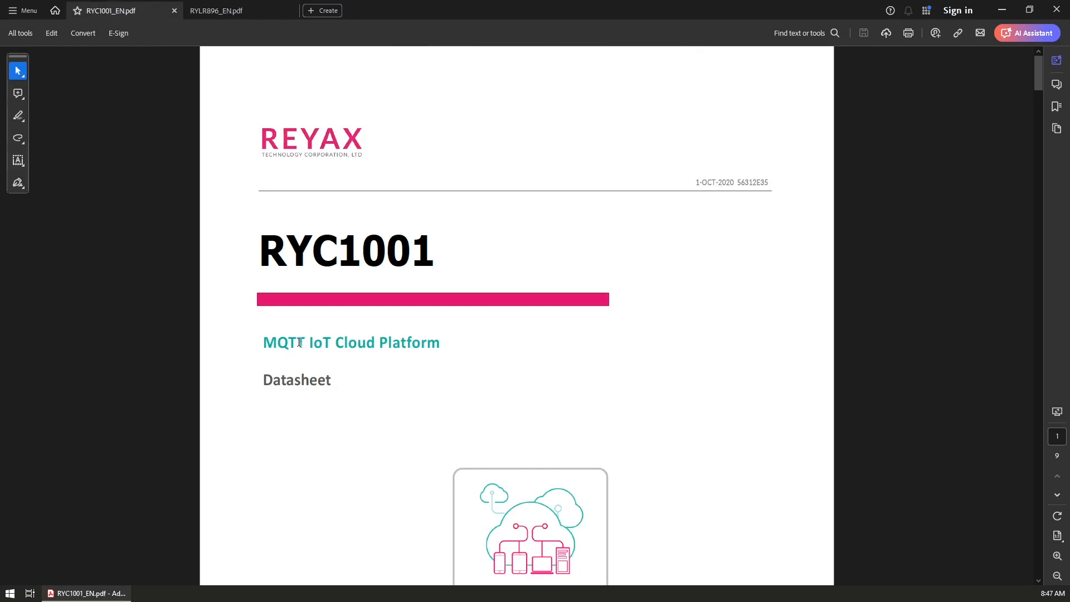
scroll(419, 314, "down", 1)
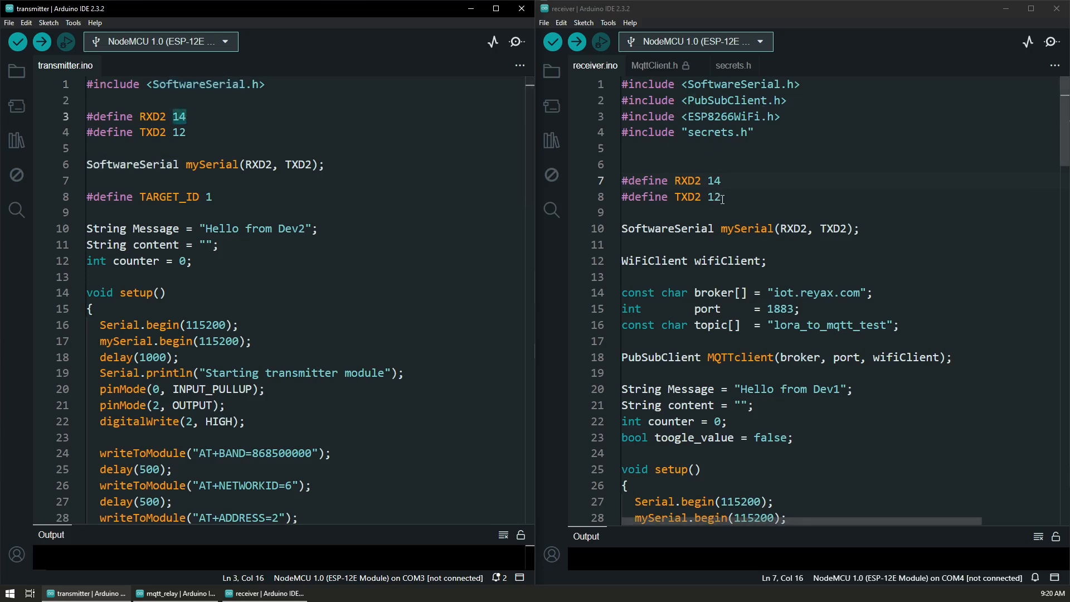
double_click(704, 101)
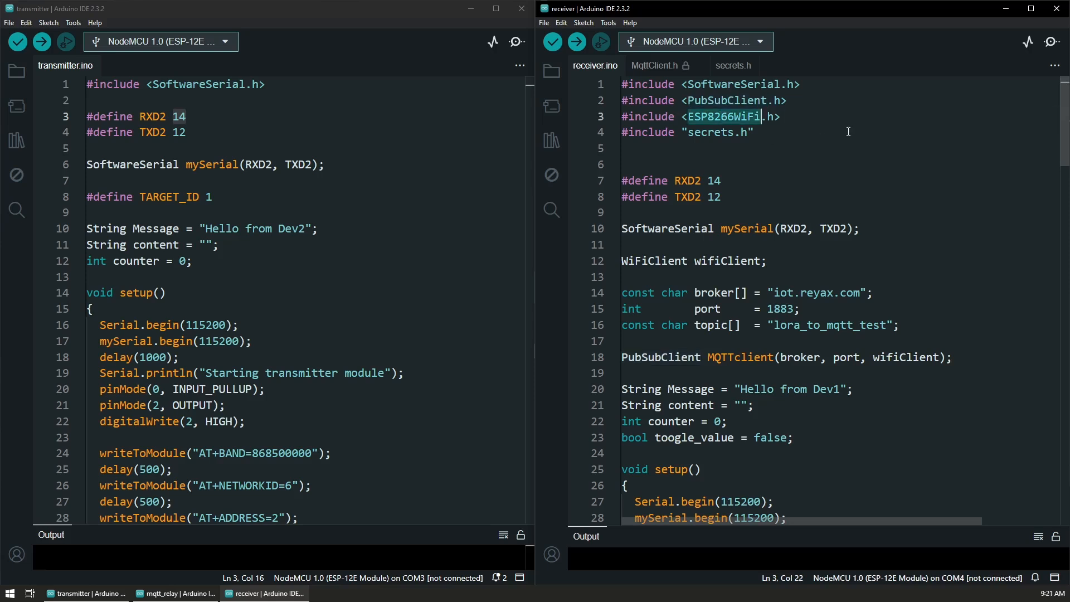
scroll(745, 259, "down", 1)
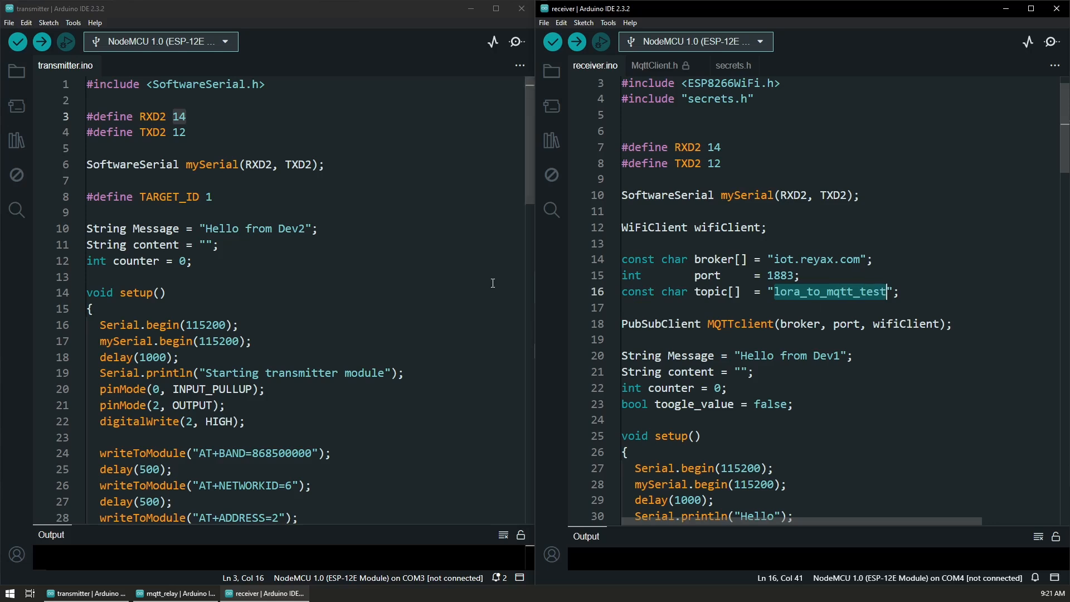
left_click(238, 324)
scroll(318, 301, "down", 4)
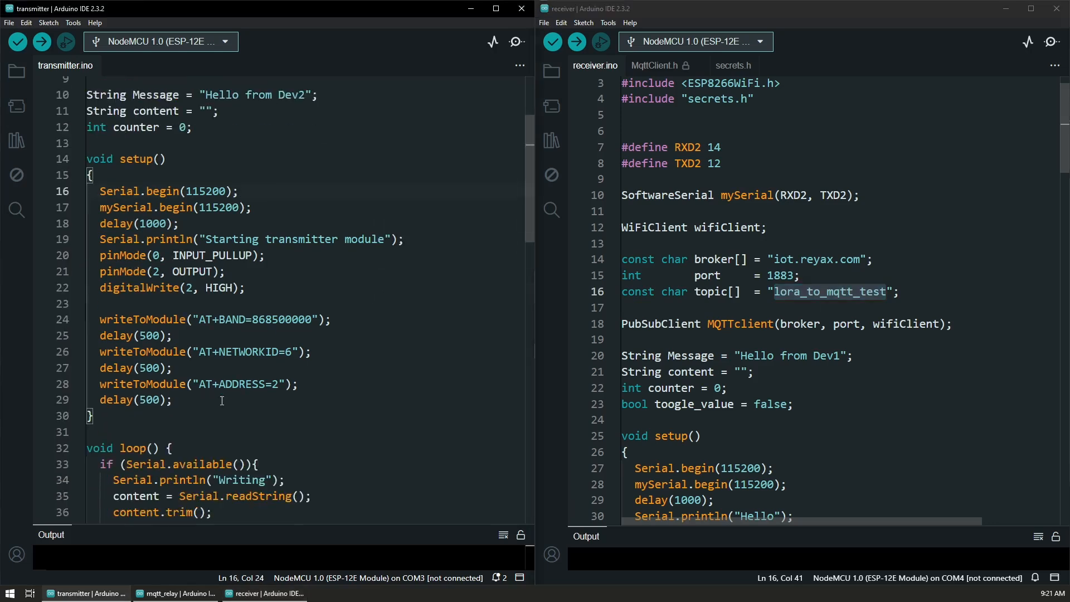
left_click_drag(222, 401, 103, 319)
key("End")
scroll(267, 388, "down", 2)
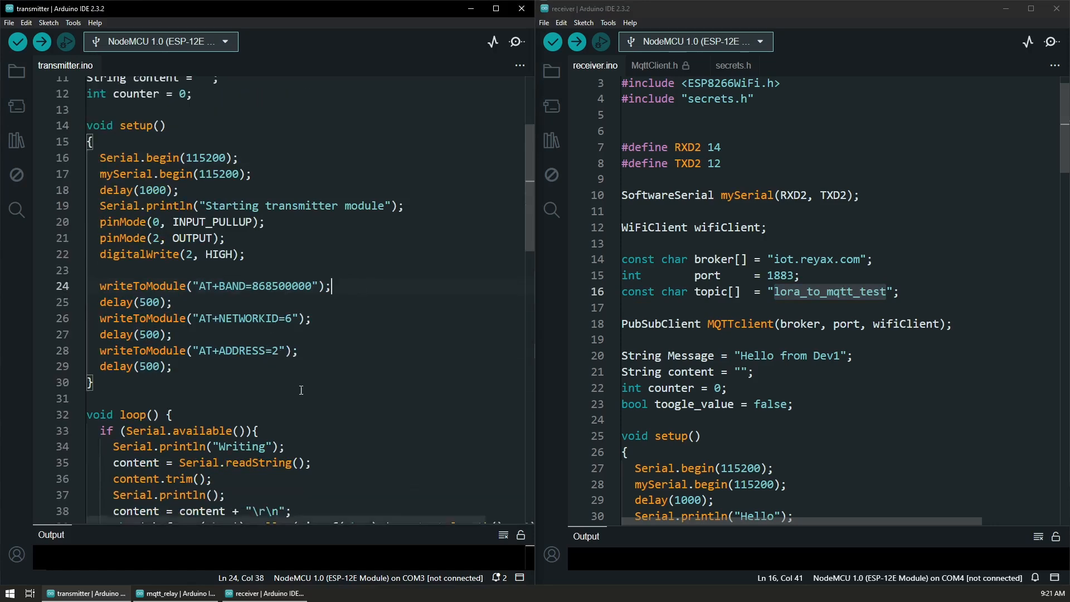
scroll(267, 388, "down", 2)
scroll(760, 361, "down", 2)
scroll(761, 362, "down", 2)
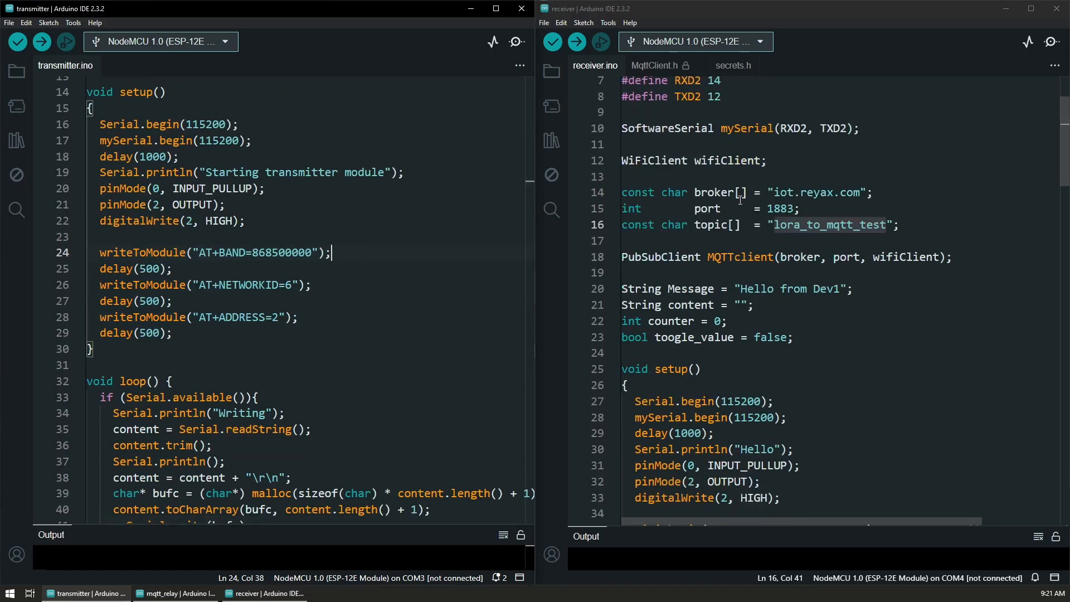
scroll(739, 199, "down", 3)
scroll(770, 209, "down", 3)
scroll(810, 219, "down", 2)
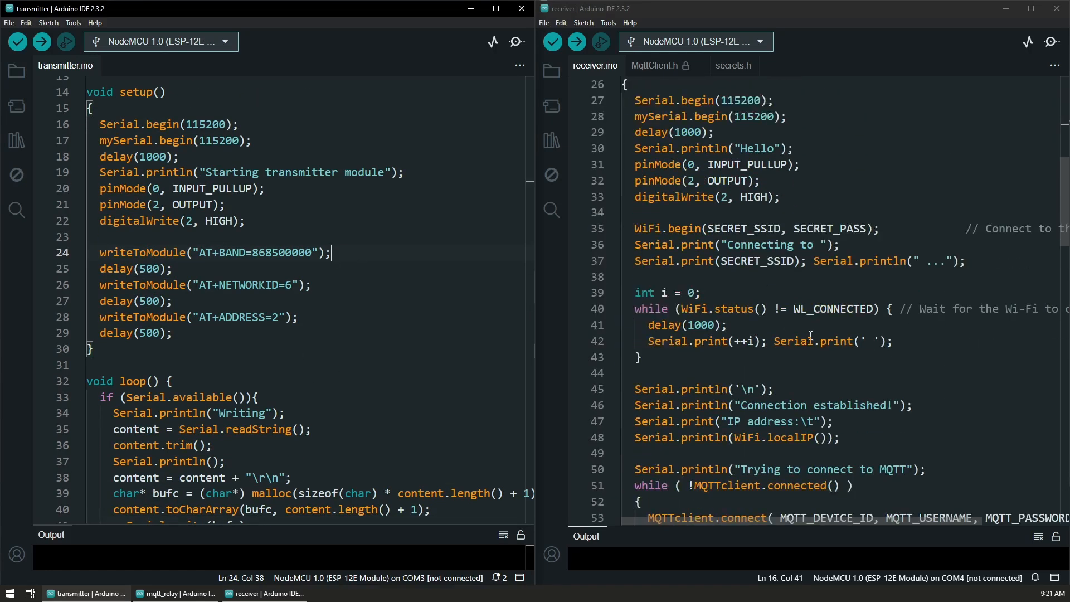
scroll(853, 304, "down", 2)
scroll(803, 251, "down", 2)
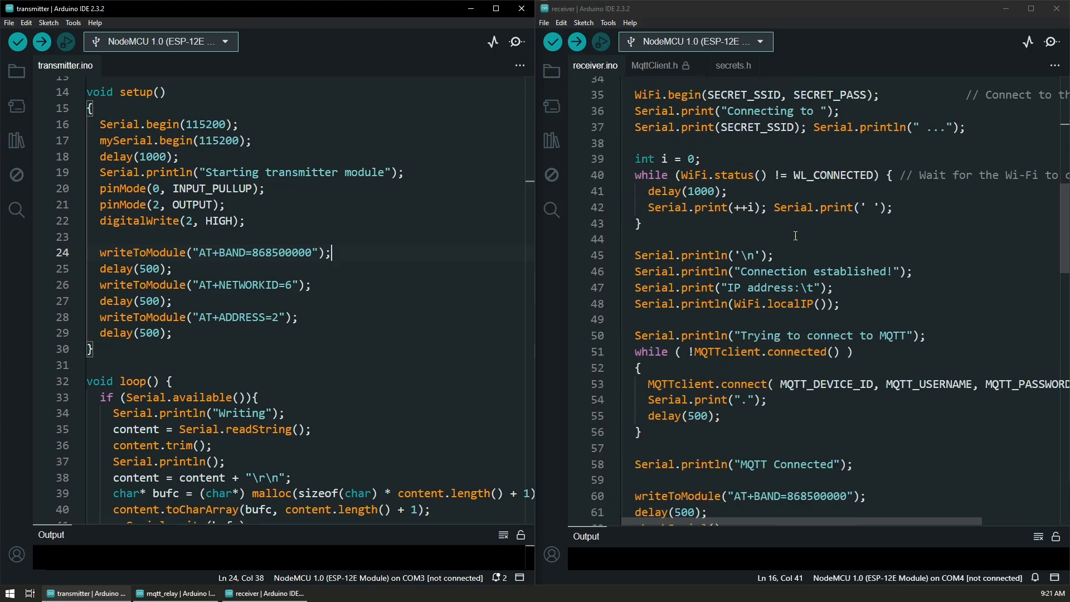
left_click(840, 384)
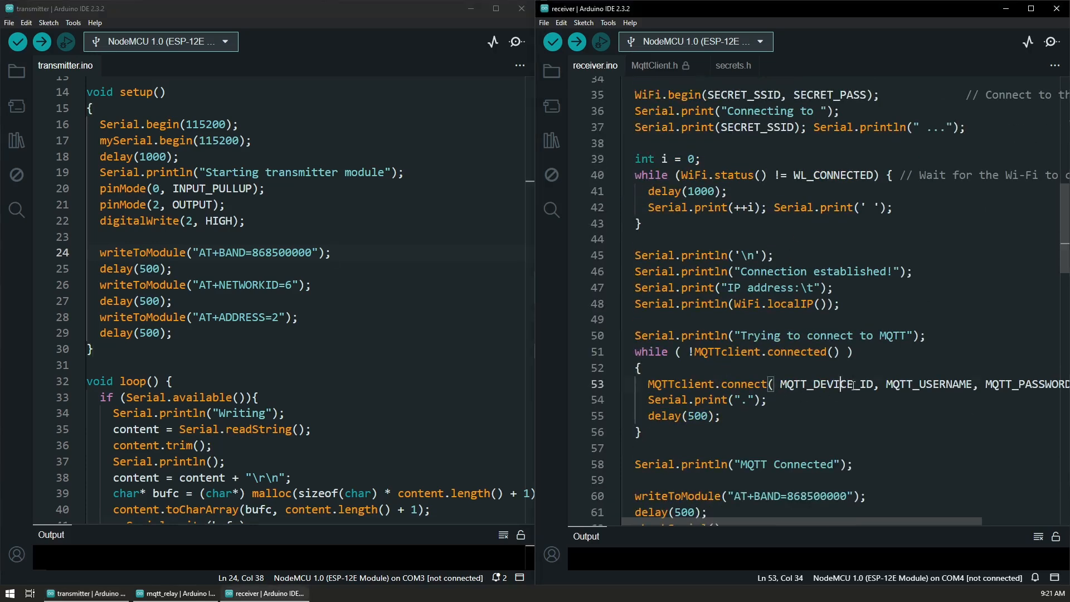
left_click(722, 384)
scroll(752, 384, "down", 2)
left_click(809, 385)
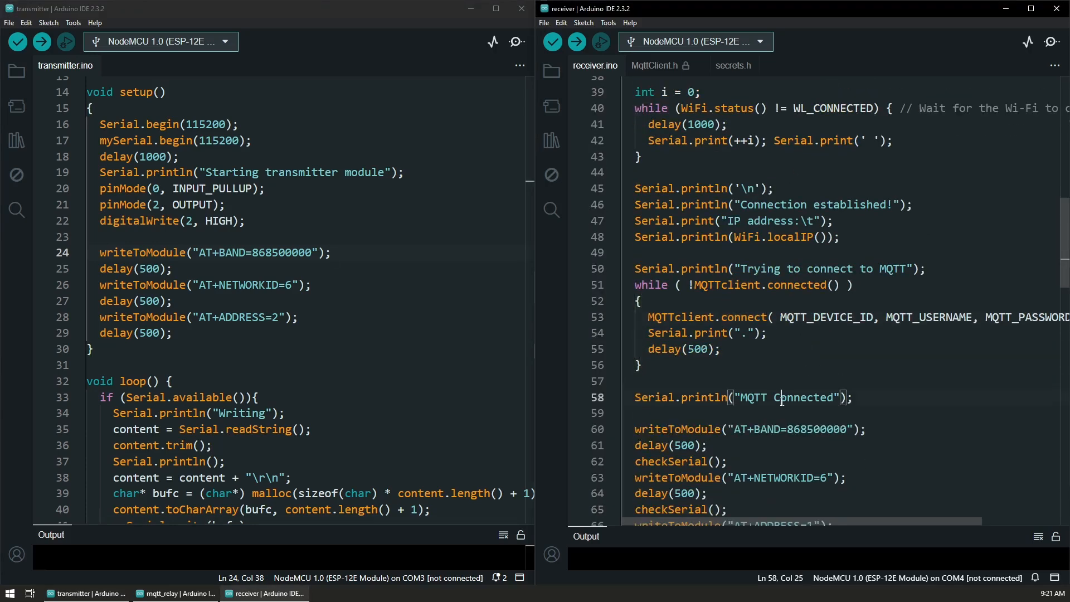
scroll(878, 387, "down", 2)
double_click(796, 331)
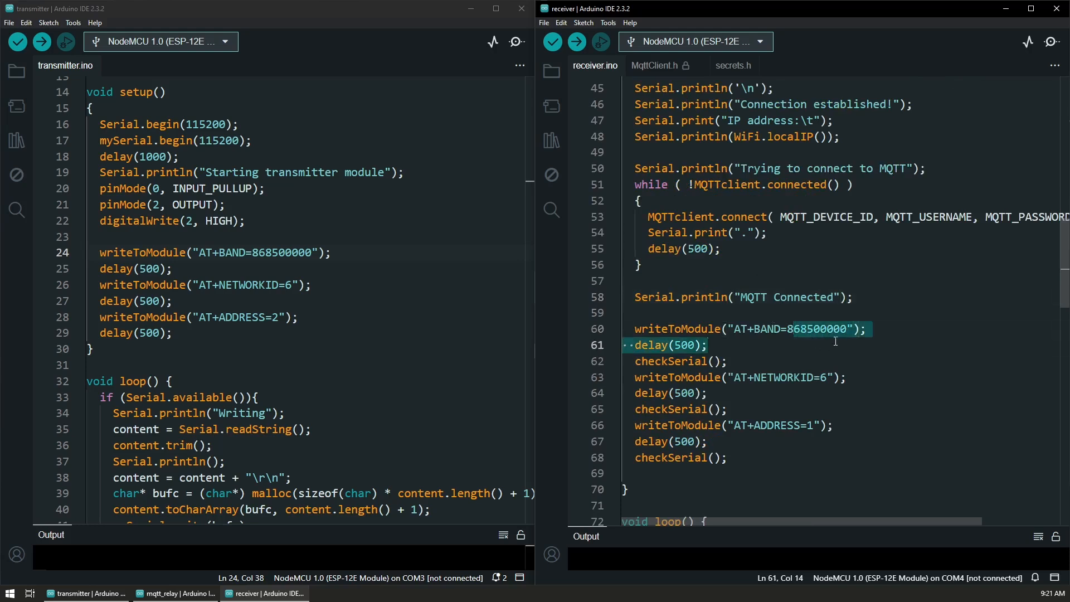
left_click(810, 379)
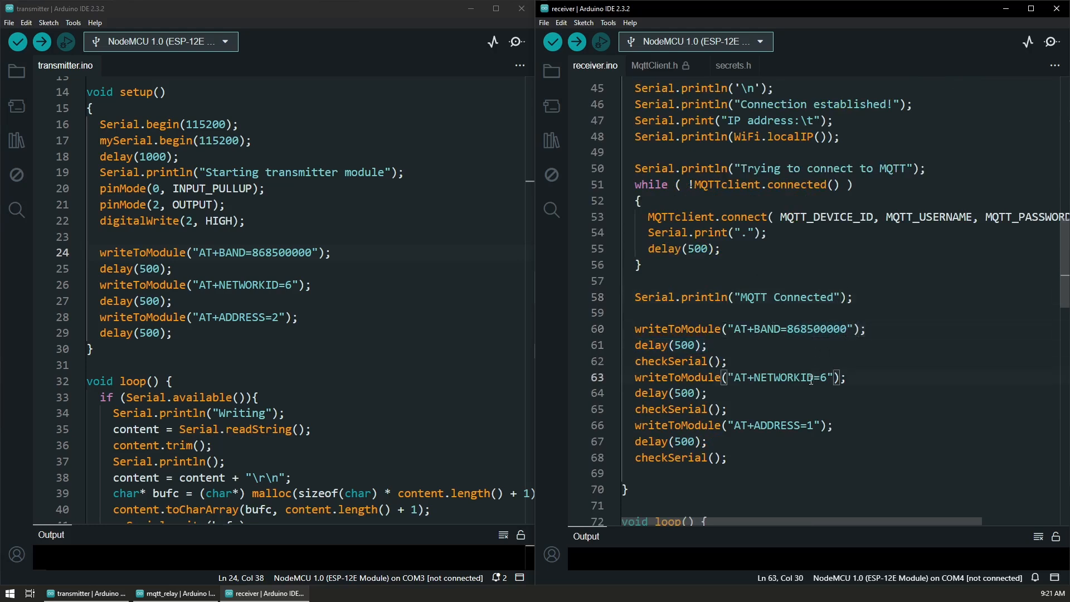
double_click(810, 429)
double_click(273, 317)
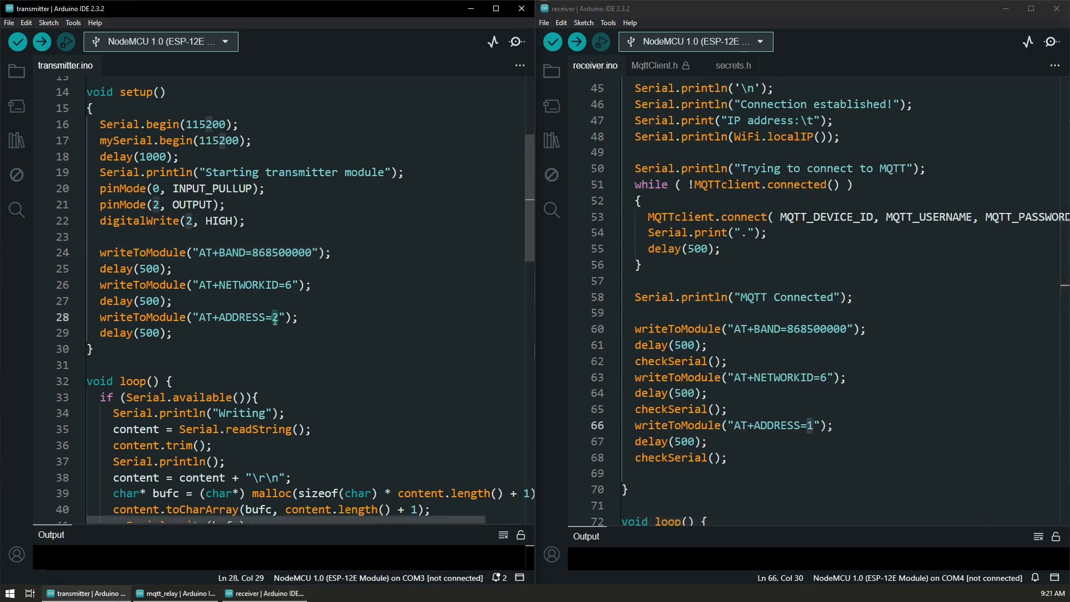
scroll(698, 319, "down", 3)
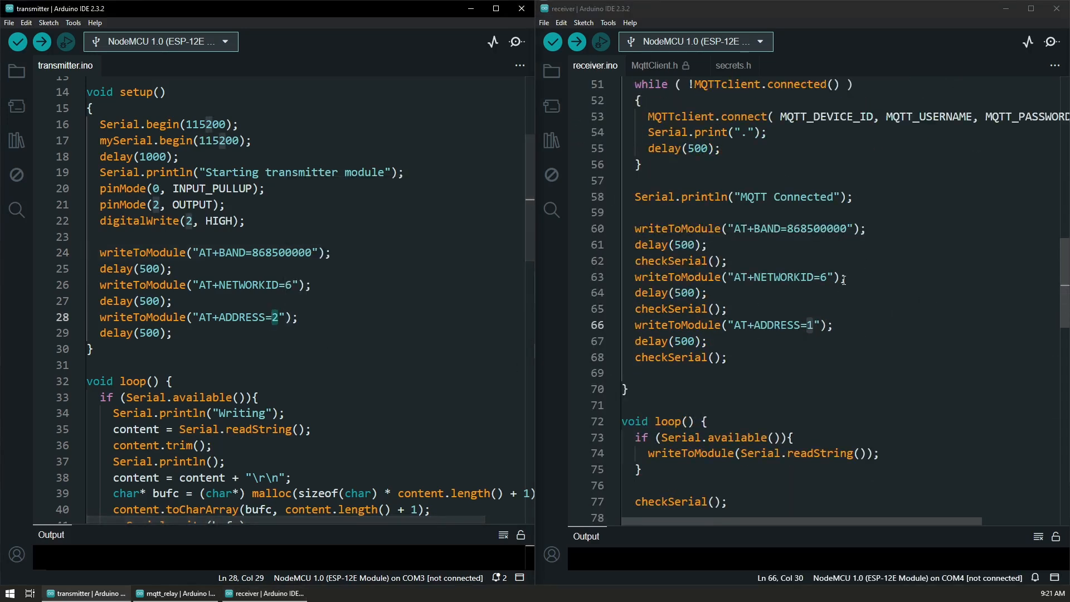
scroll(698, 318, "down", 3)
scroll(301, 260, "down", 1)
scroll(301, 260, "down", 5)
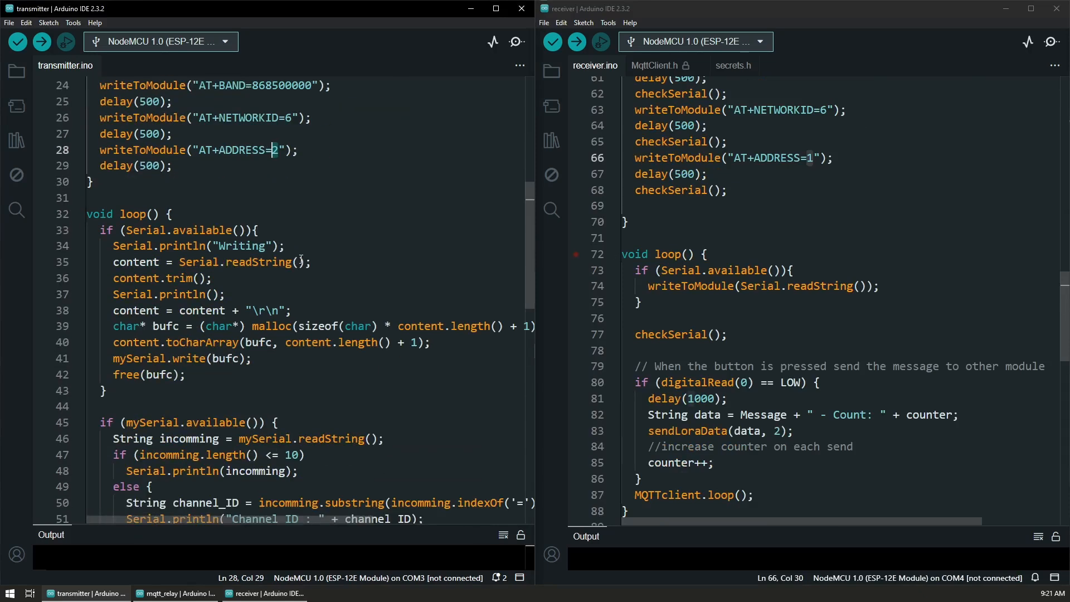
scroll(301, 259, "down", 2)
scroll(296, 271, "down", 4)
scroll(296, 276, "down", 4)
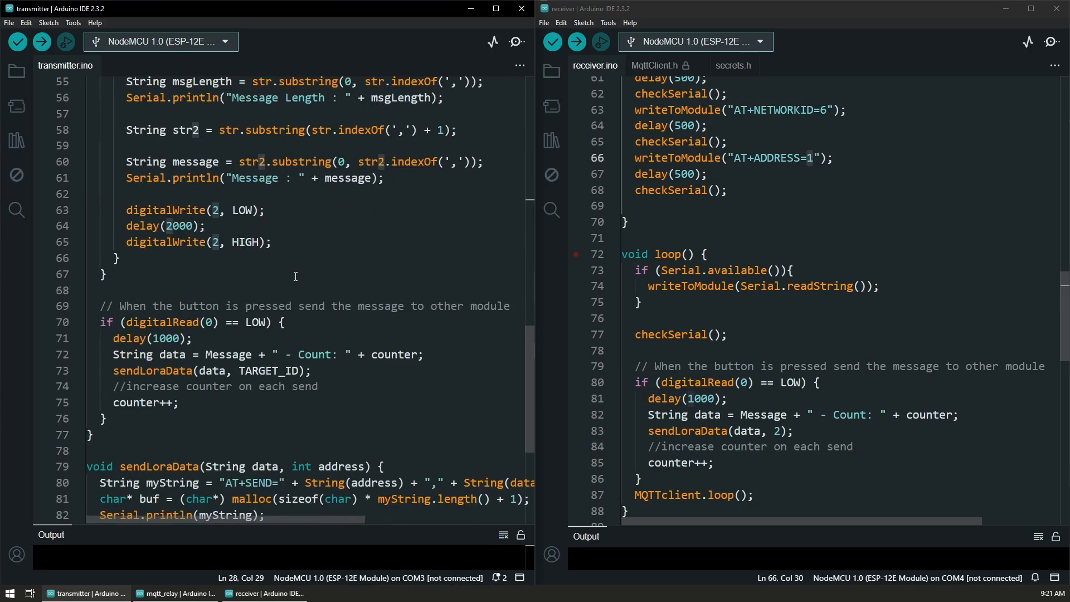
left_click(266, 322)
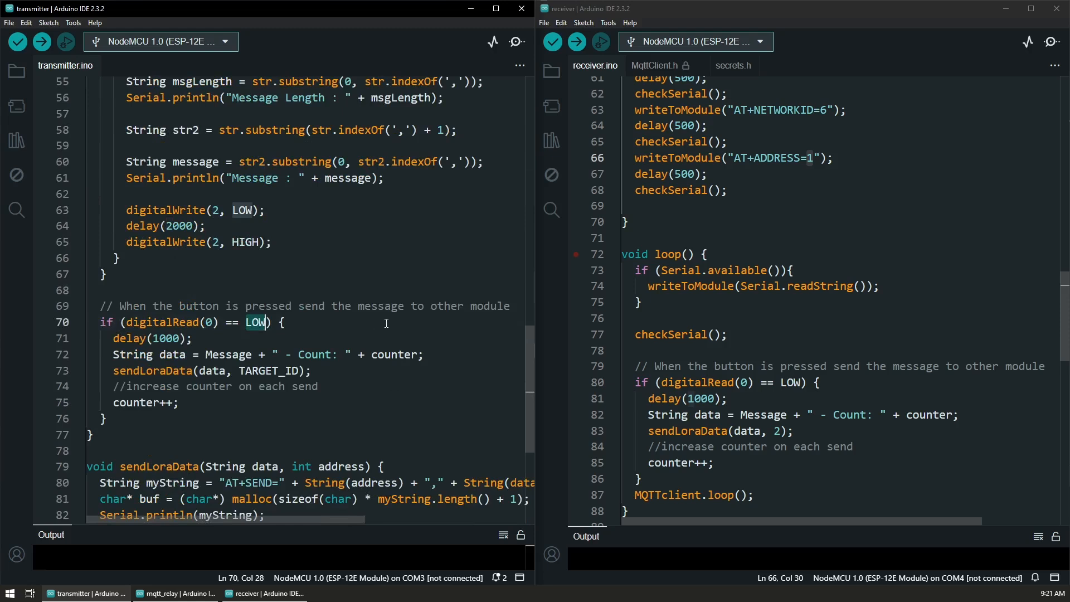
left_click(182, 323)
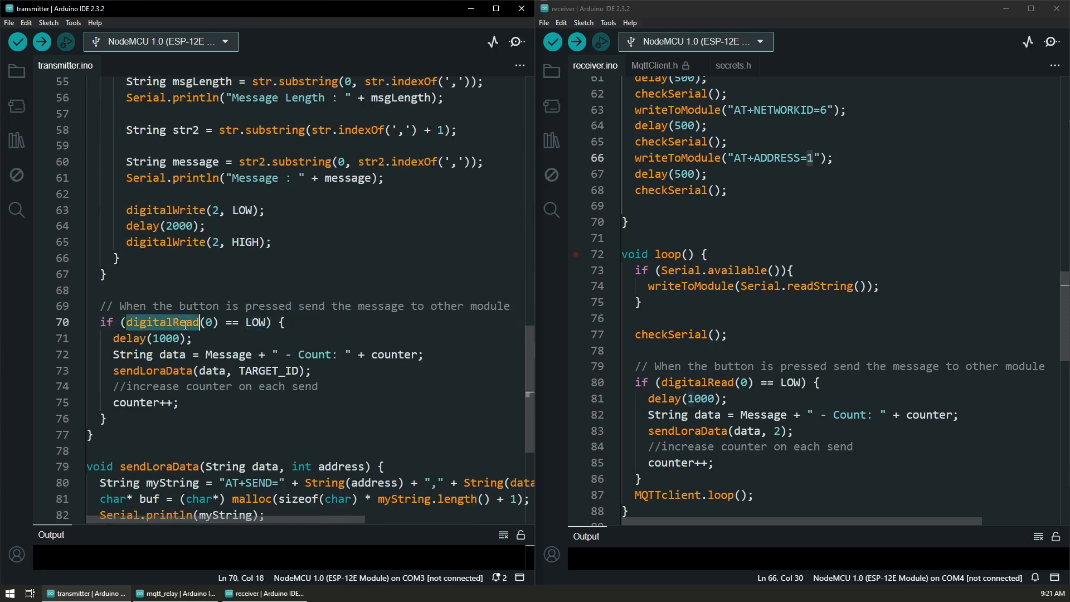
left_click(209, 322)
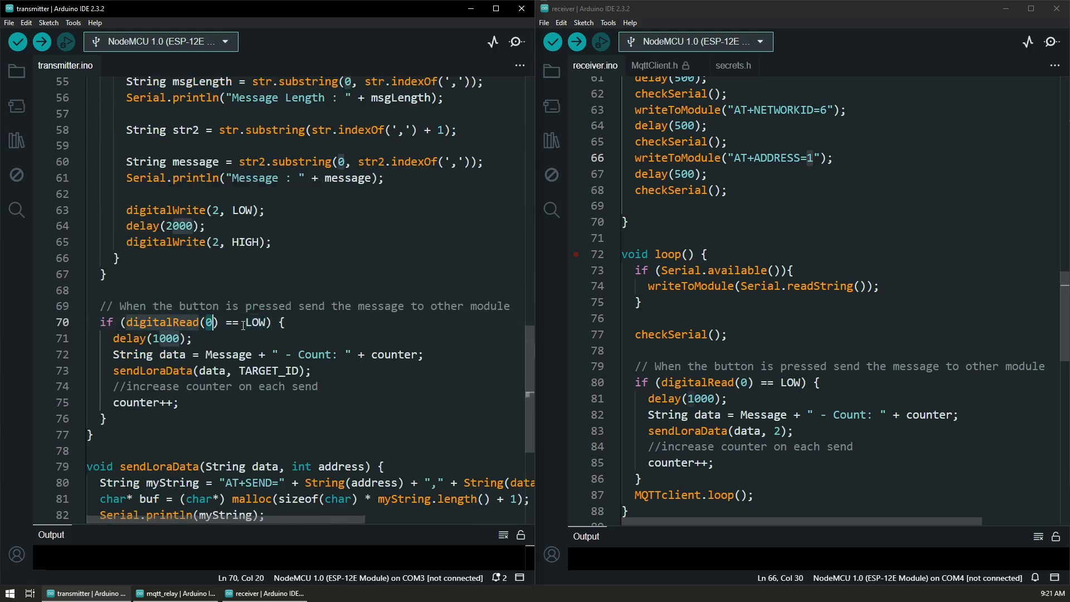
left_click(165, 353)
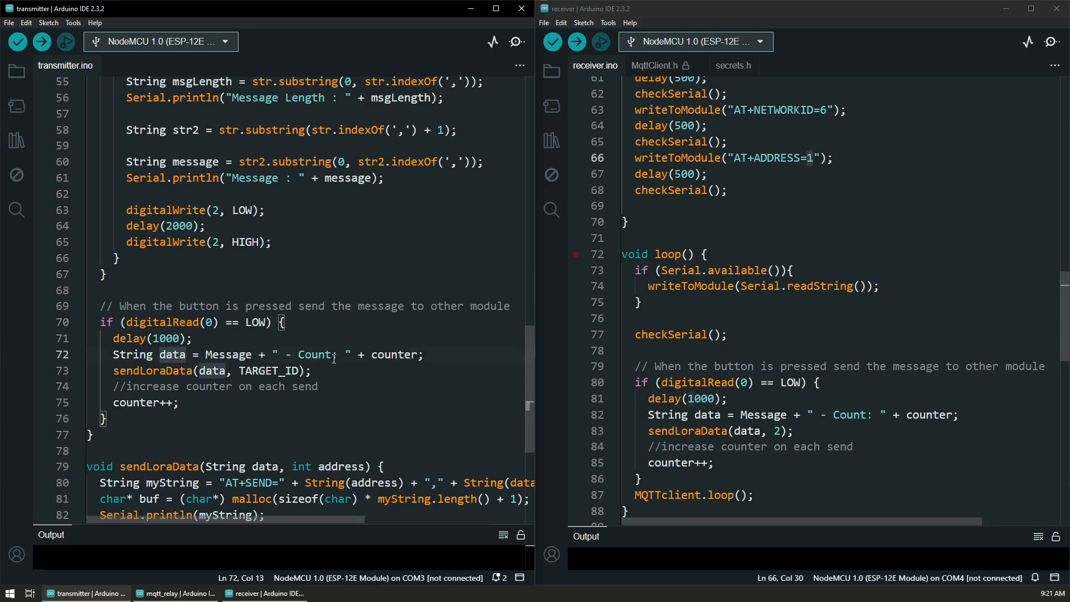
double_click(154, 371)
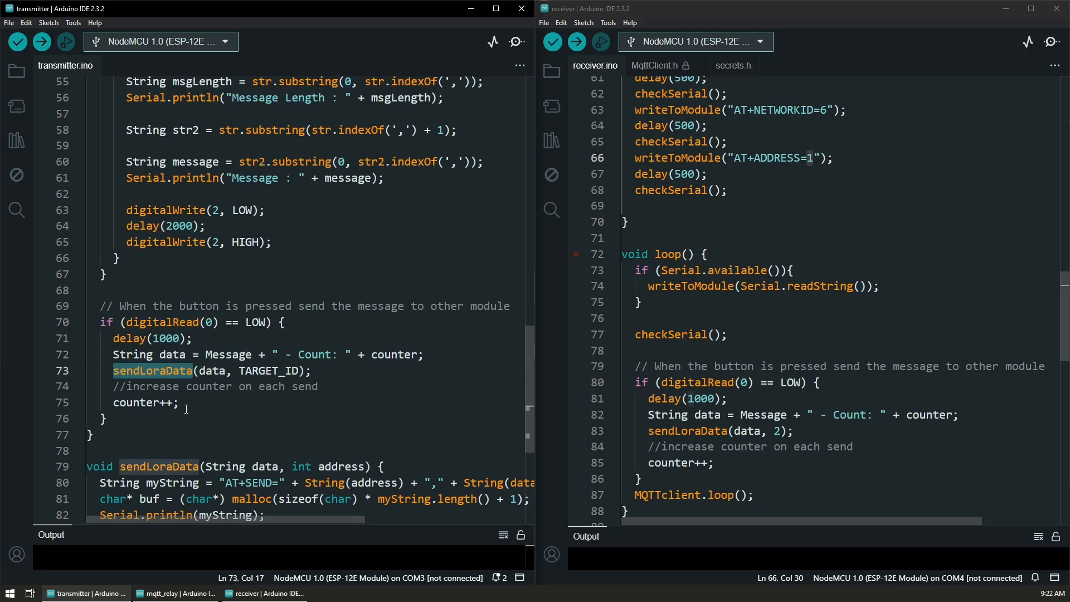
left_click(809, 269)
scroll(812, 260, "down", 2)
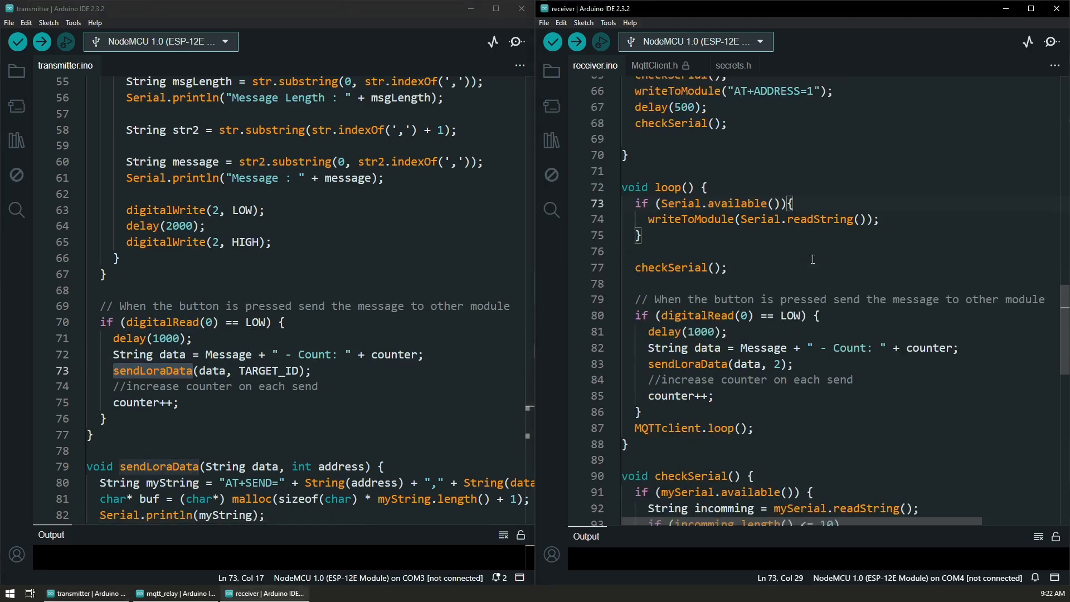
scroll(812, 259, "up", 3)
scroll(812, 260, "down", 3)
scroll(812, 285, "down", 3)
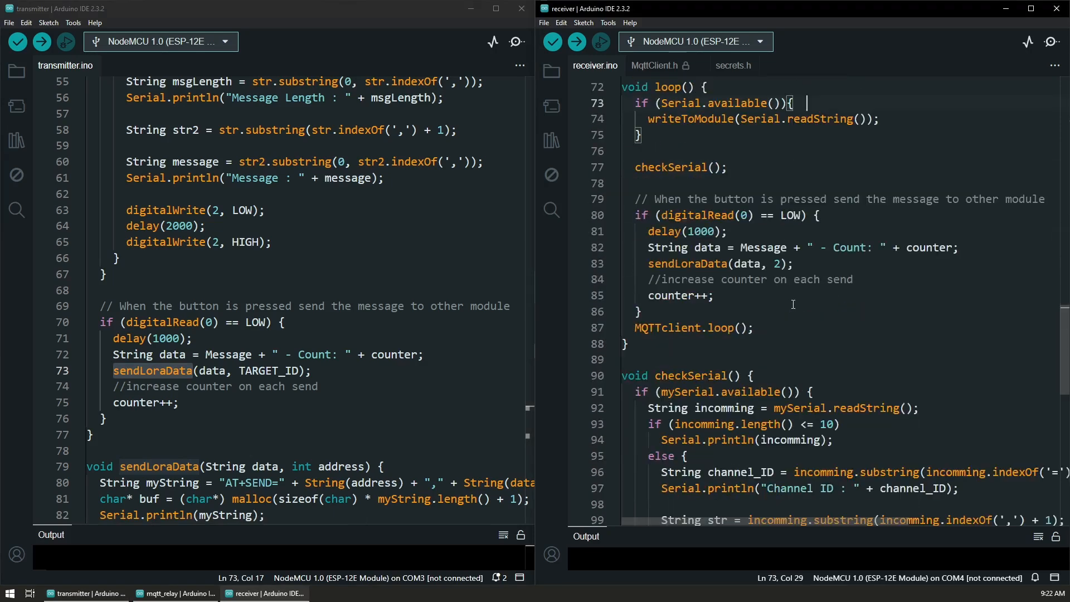
scroll(813, 308, "down", 4)
scroll(813, 307, "down", 3)
scroll(813, 307, "down", 3)
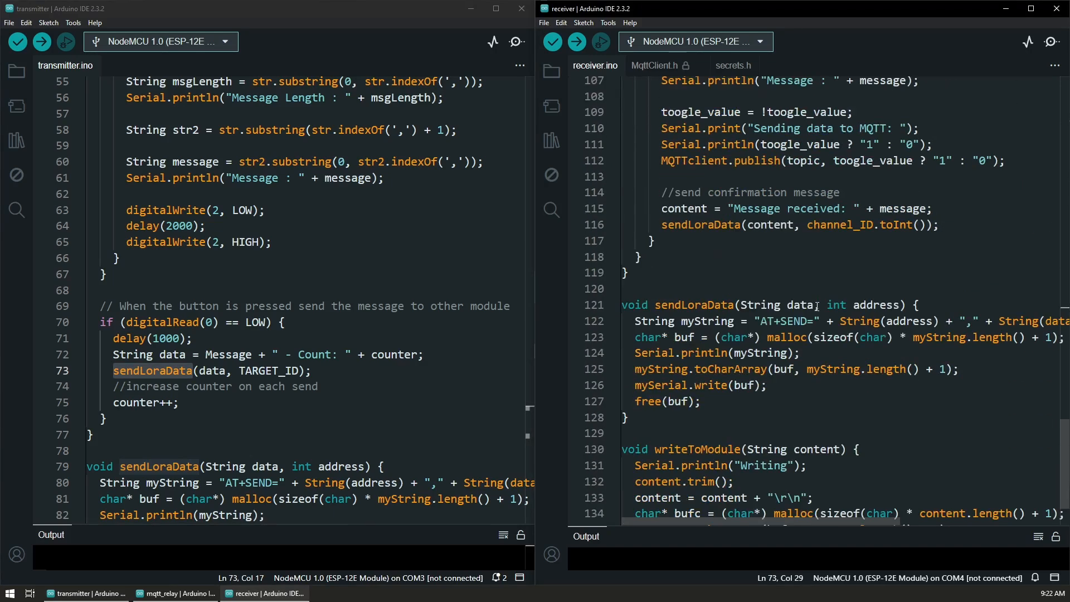
scroll(817, 306, "down", 2)
scroll(817, 317, "up", 6)
Step: Review checkSerial() in receiver.ino: the message parsing lines 106-107 and toogle_value
left_click(677, 90)
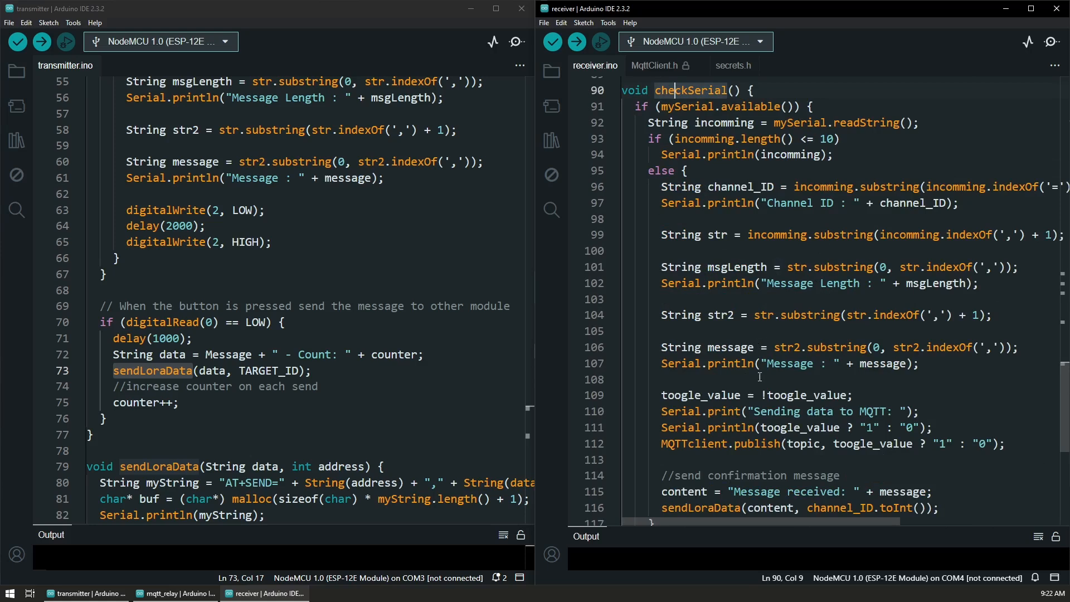
left_click(909, 364)
left_click_drag(910, 364, 635, 346)
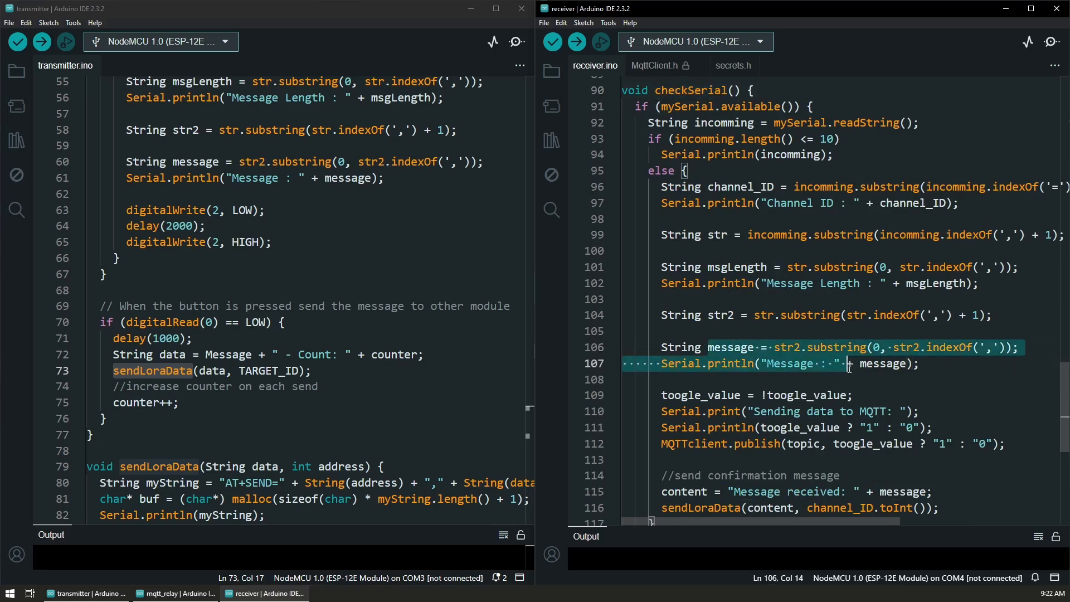
left_click(805, 365)
double_click(726, 394)
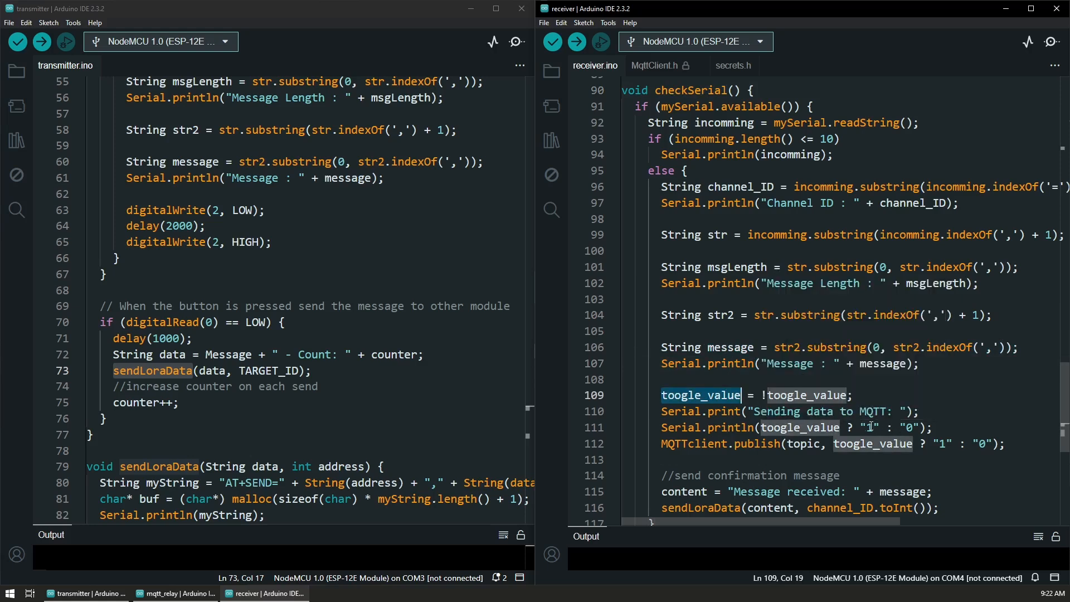
Step: Highlight the MQTT publish call and its topic, then switch to the mqtt_relay sketch window
left_click(690, 444)
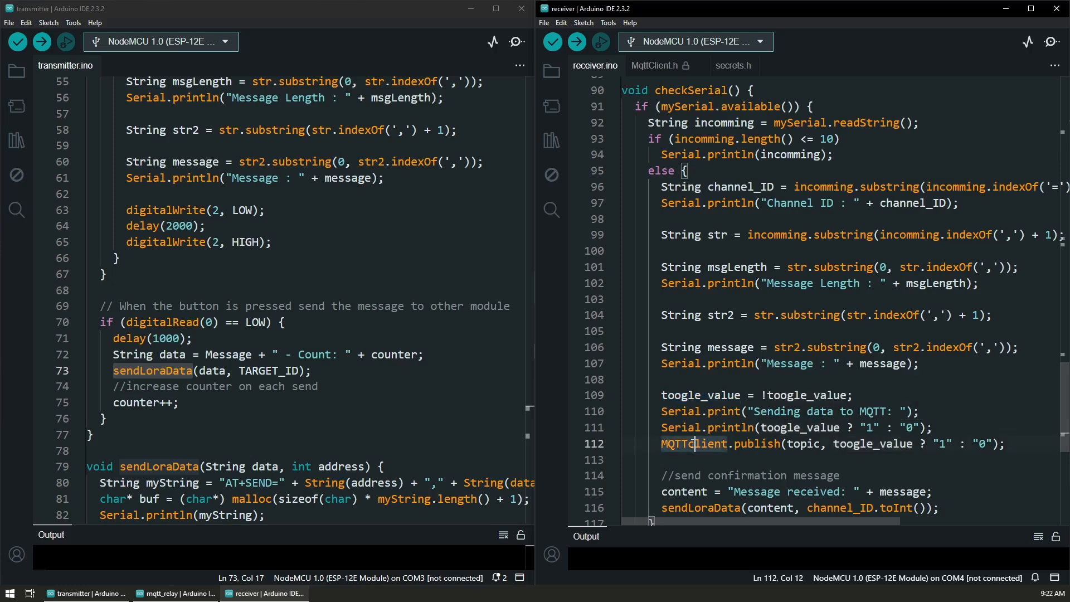
double_click(757, 444)
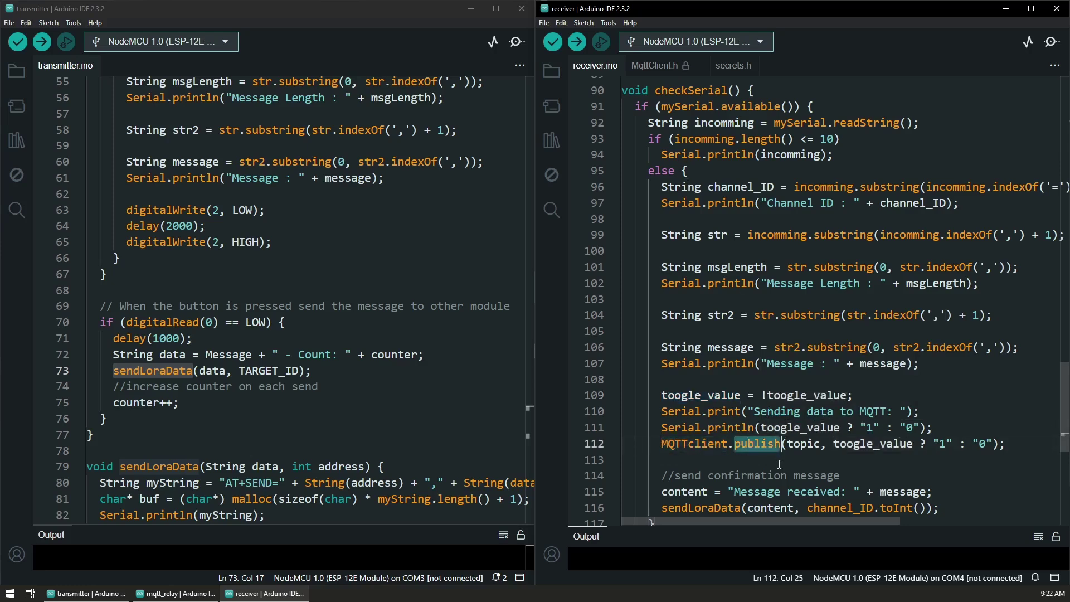
double_click(805, 444)
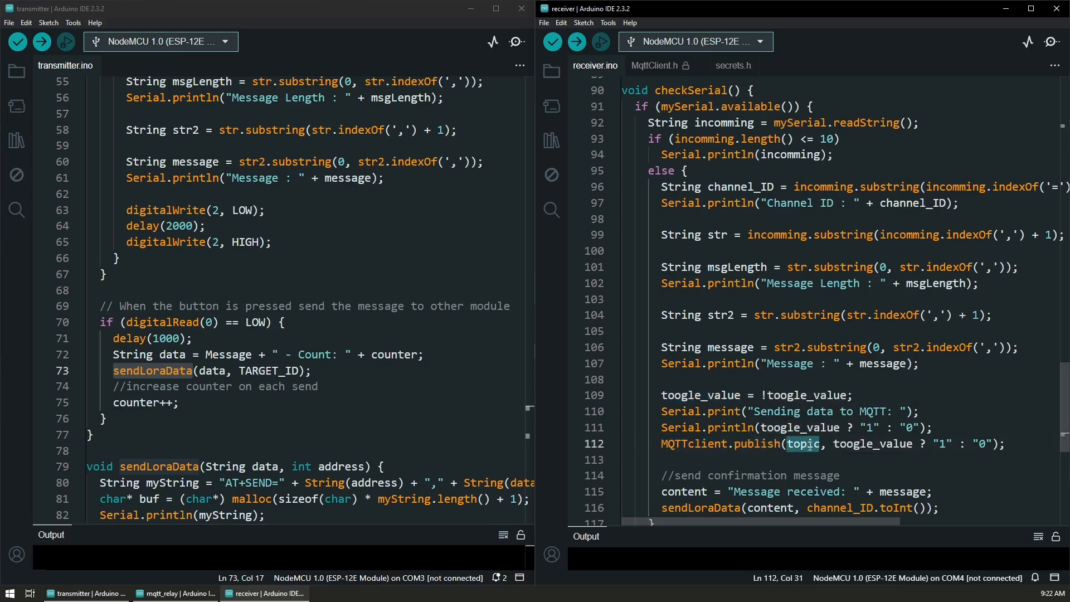
scroll(805, 377, "down", 6)
scroll(805, 377, "up", 3)
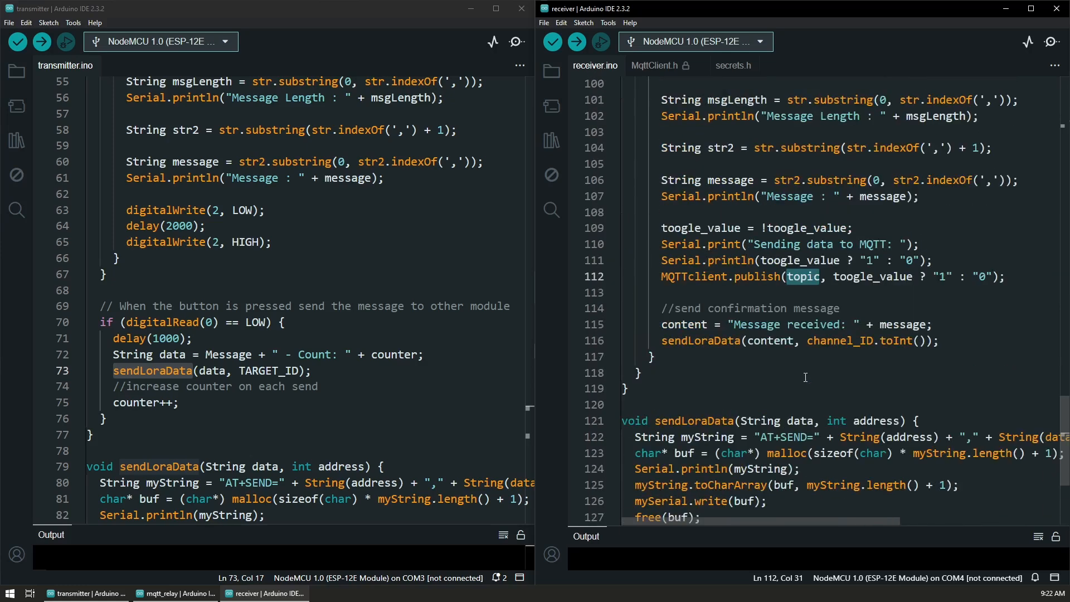
scroll(805, 377, "up", 3)
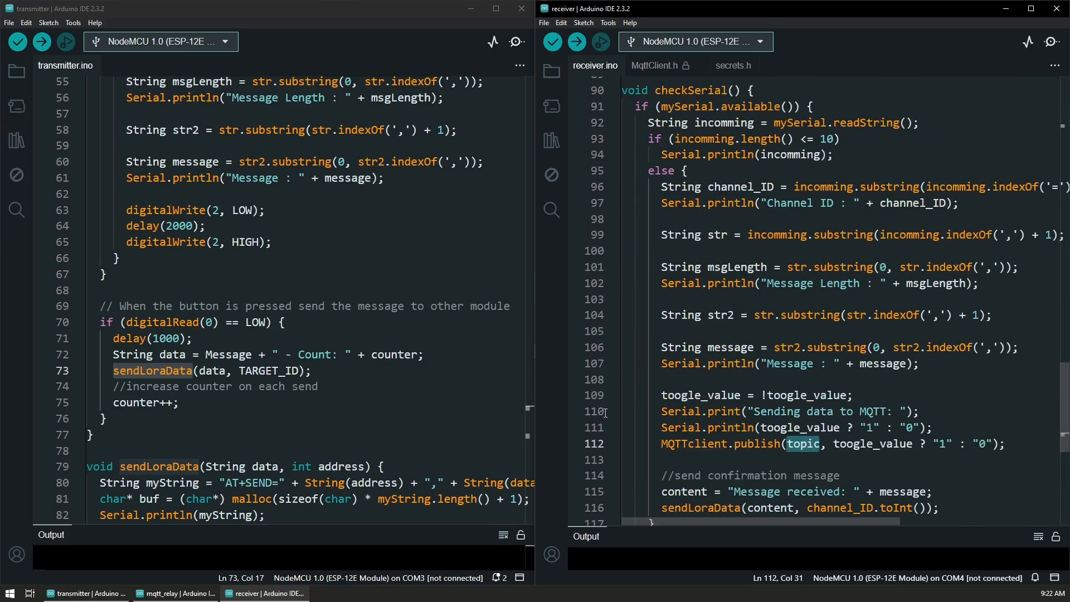
left_click(180, 594)
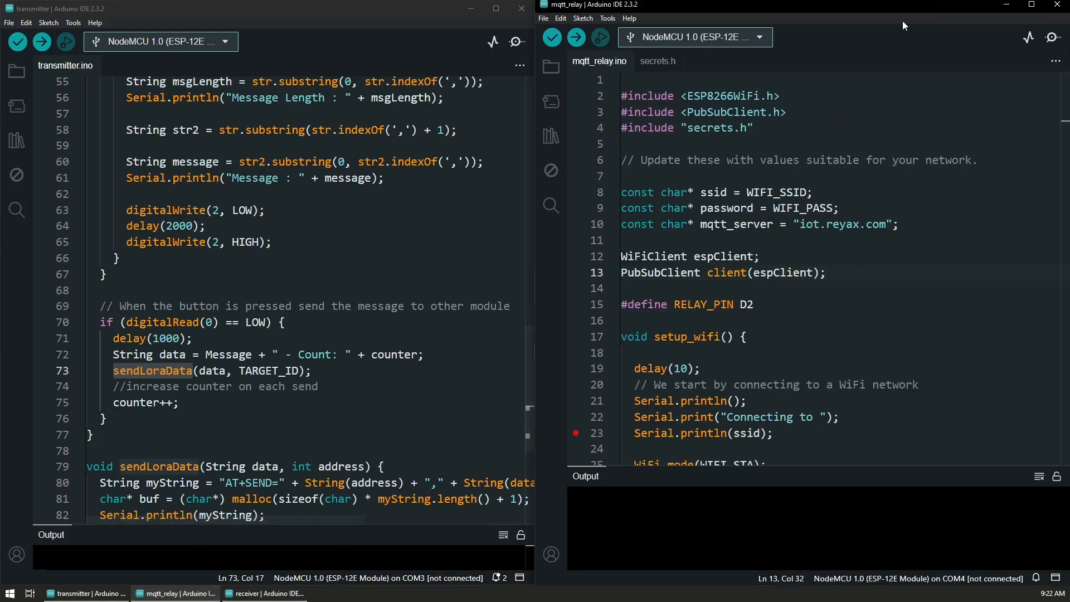
double_click(712, 99)
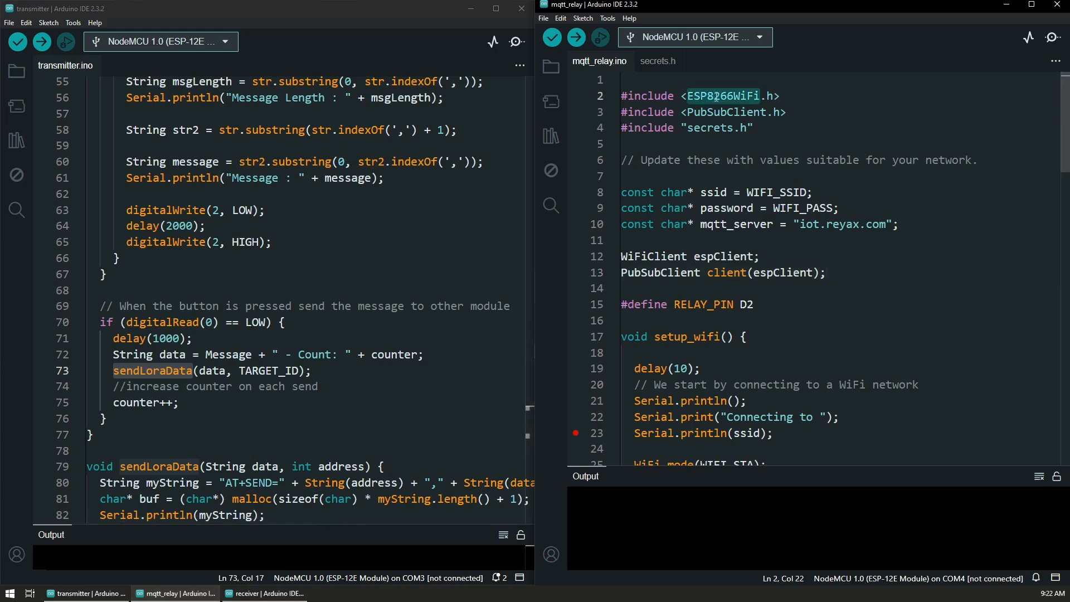
left_click(666, 96)
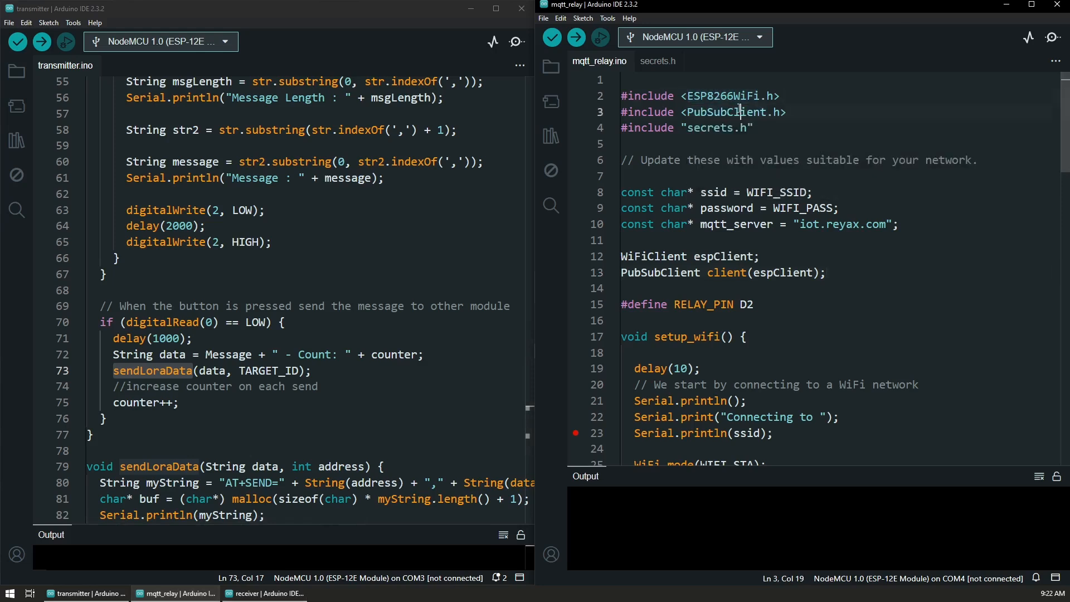
double_click(739, 111)
left_click(737, 112)
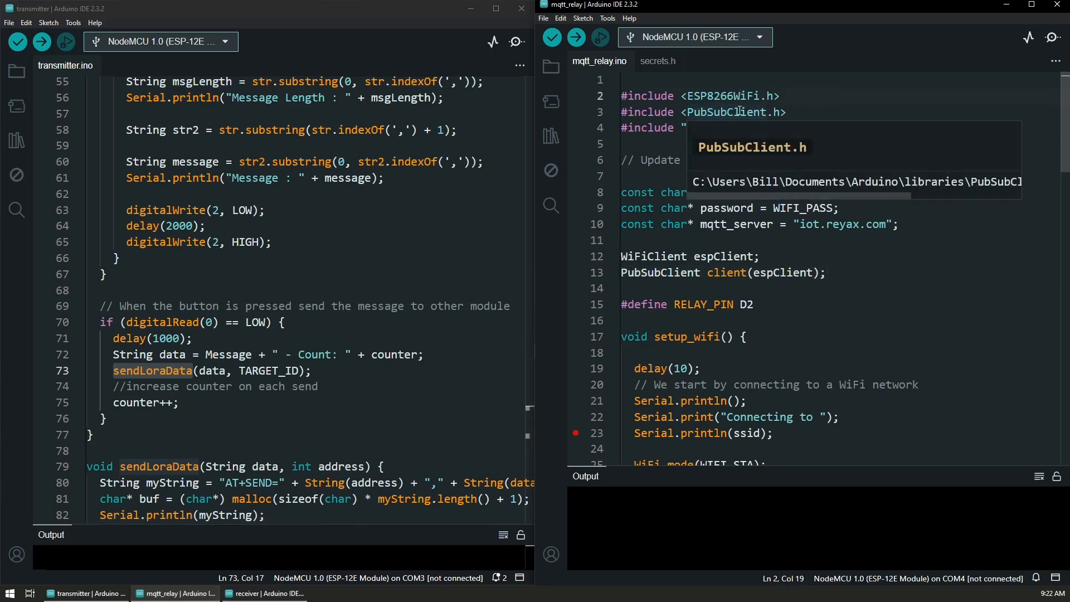
left_click(810, 110)
scroll(824, 284, "down", 5)
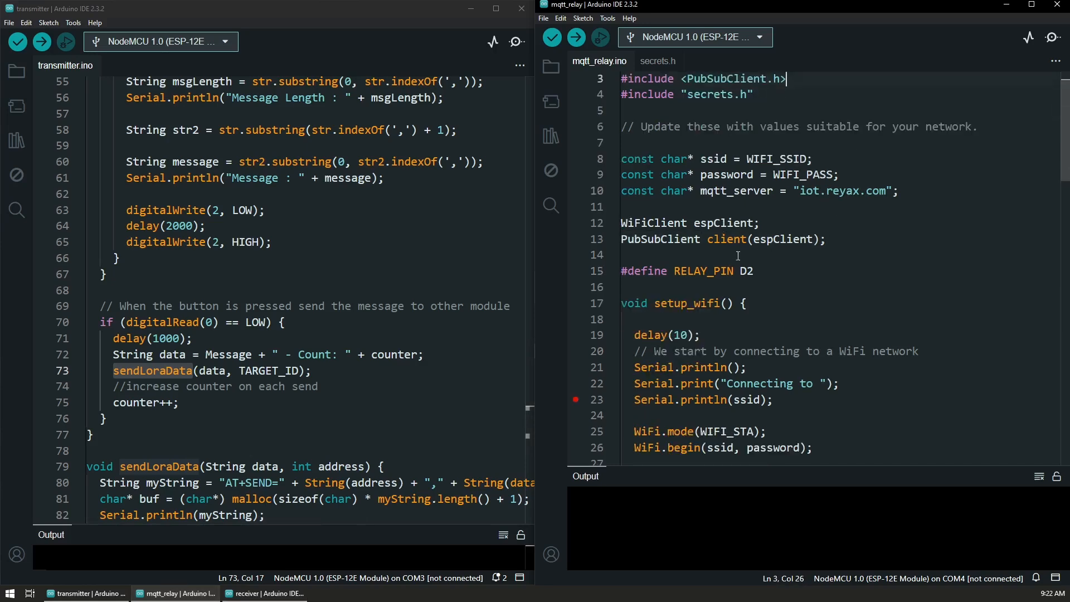
scroll(752, 276, "down", 5)
scroll(736, 276, "down", 3)
scroll(729, 272, "down", 2)
scroll(735, 274, "down", 2)
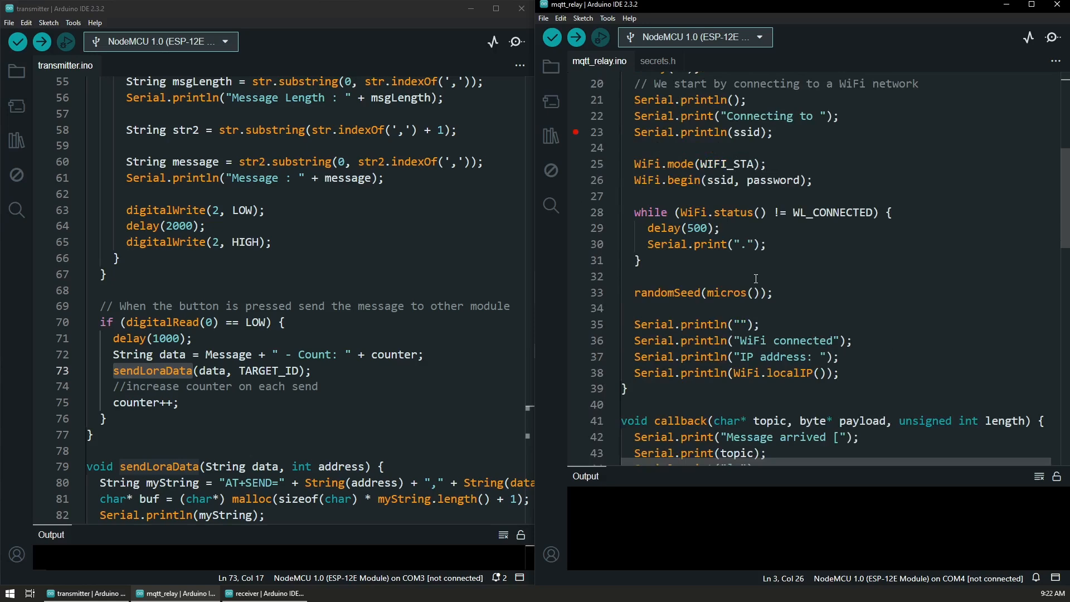
scroll(801, 288, "down", 3)
scroll(835, 291, "down", 2)
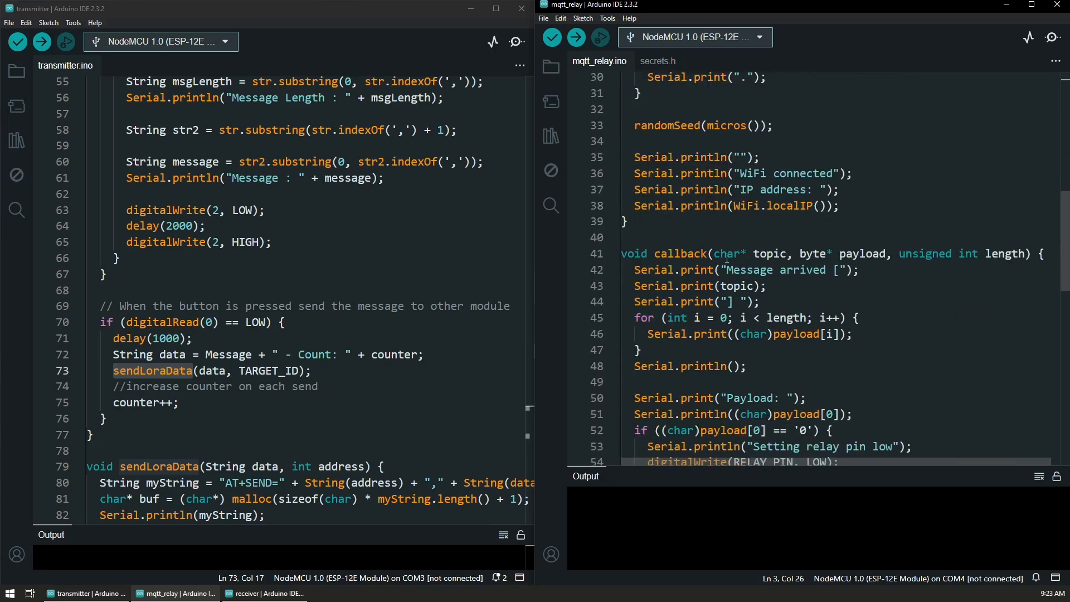
left_click(709, 254)
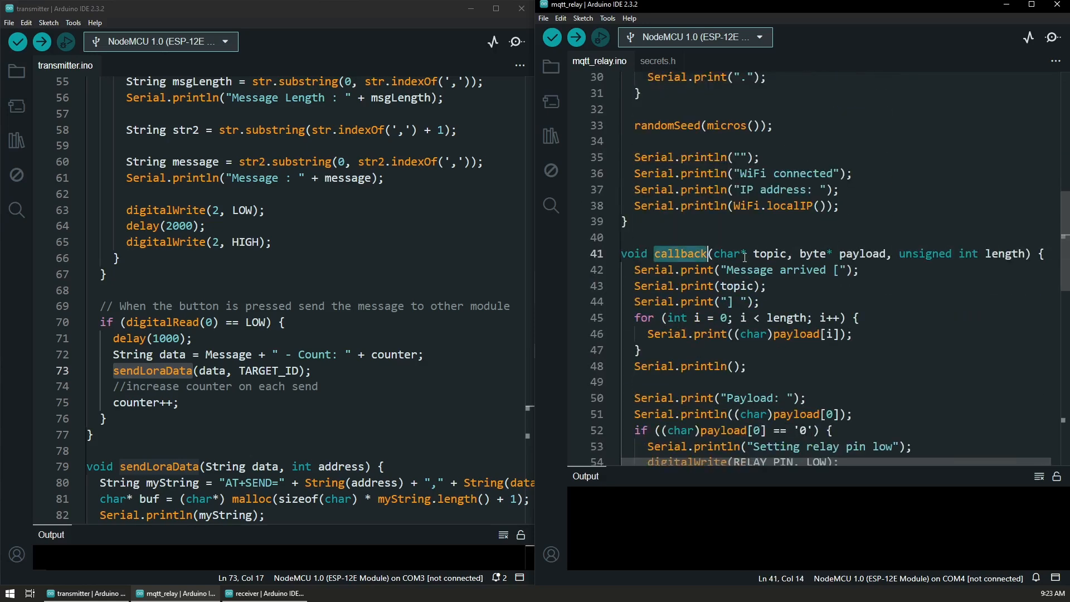
double_click(681, 253)
scroll(810, 308, "down", 2)
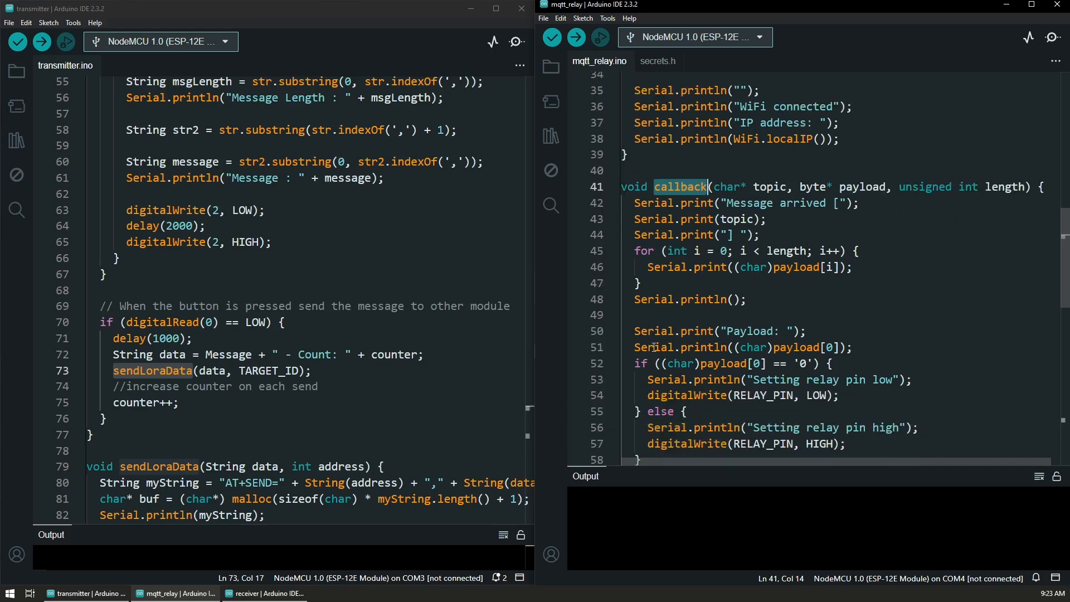
double_click(729, 363)
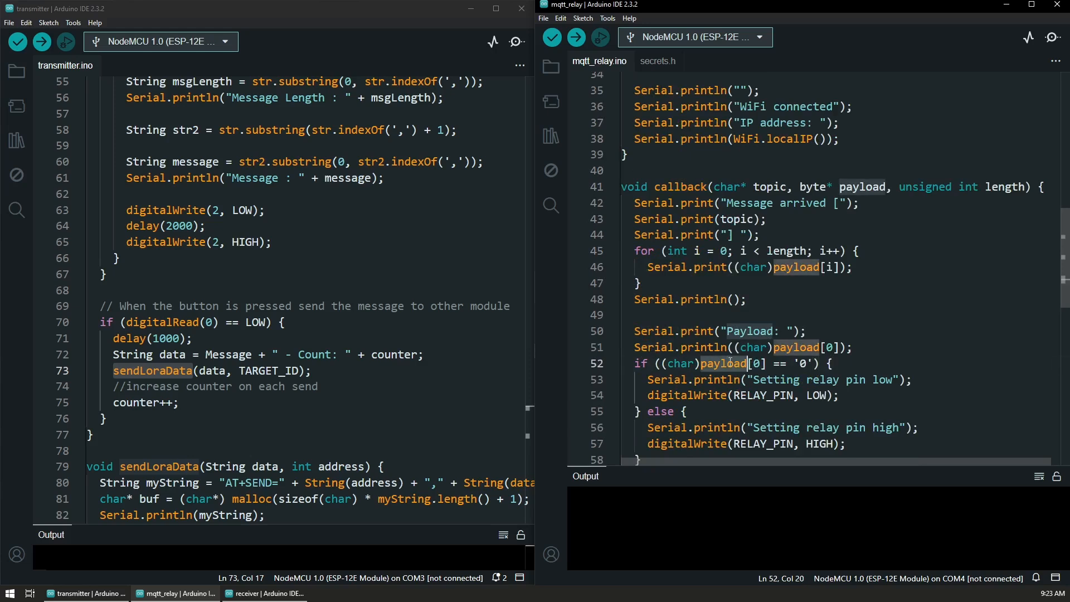
scroll(788, 368, "down", 1)
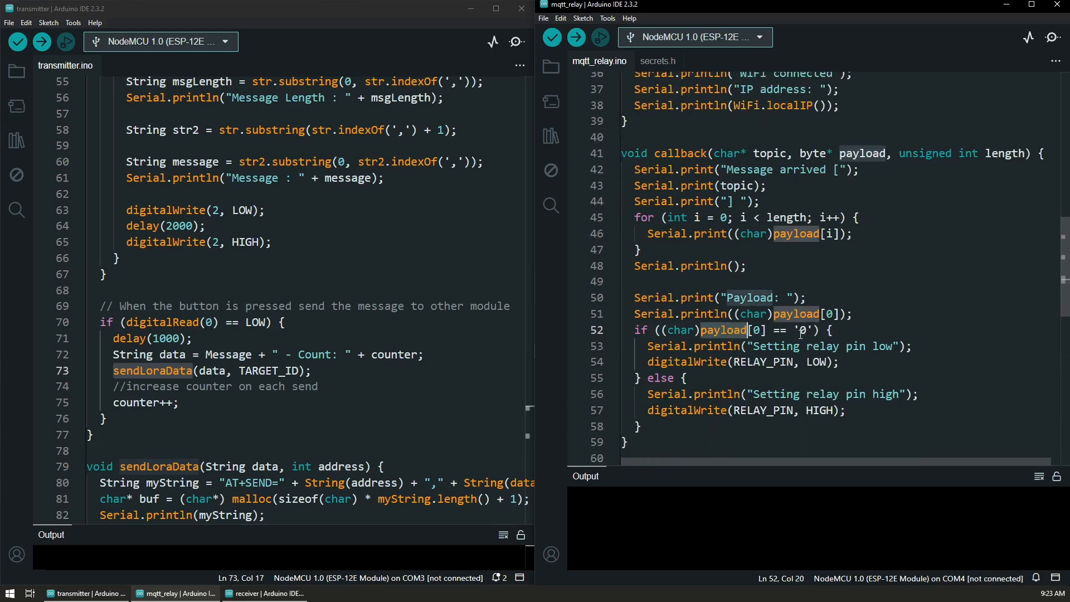
left_click(801, 331)
double_click(825, 361)
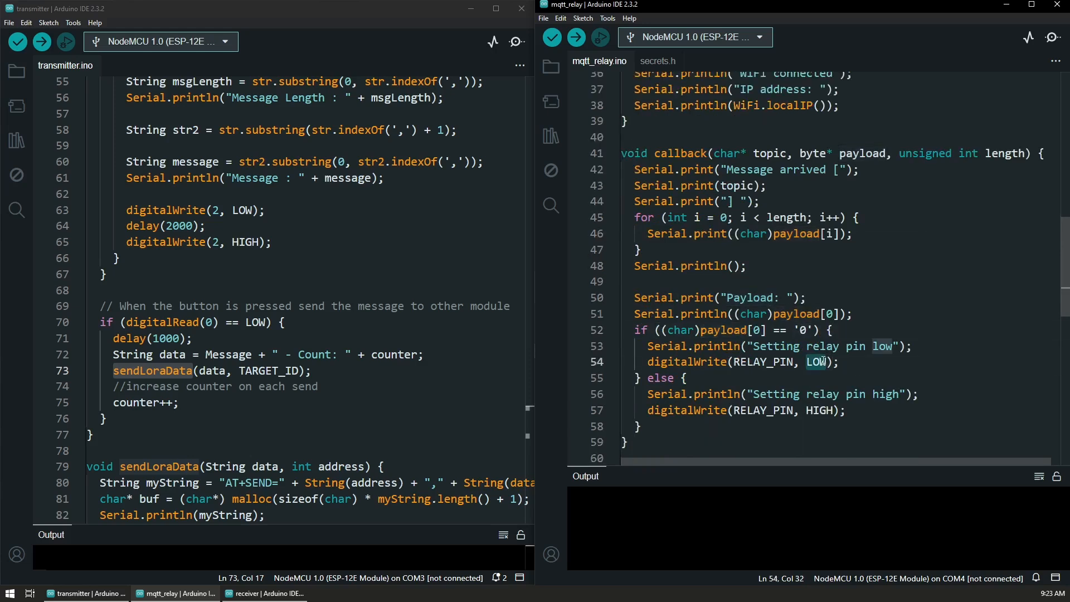
double_click(772, 364)
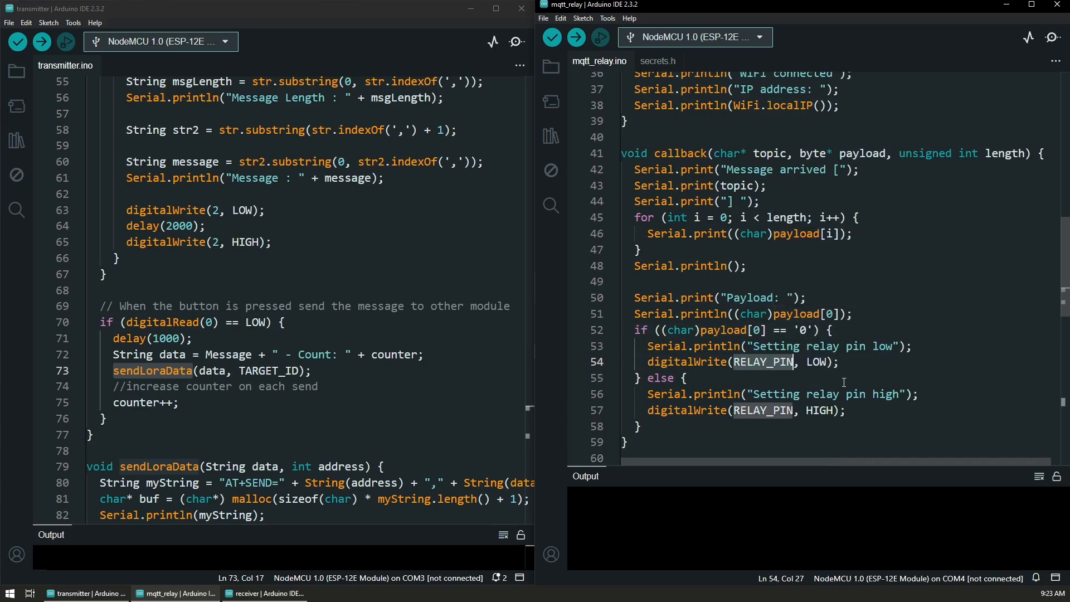
scroll(813, 366, "down", 2)
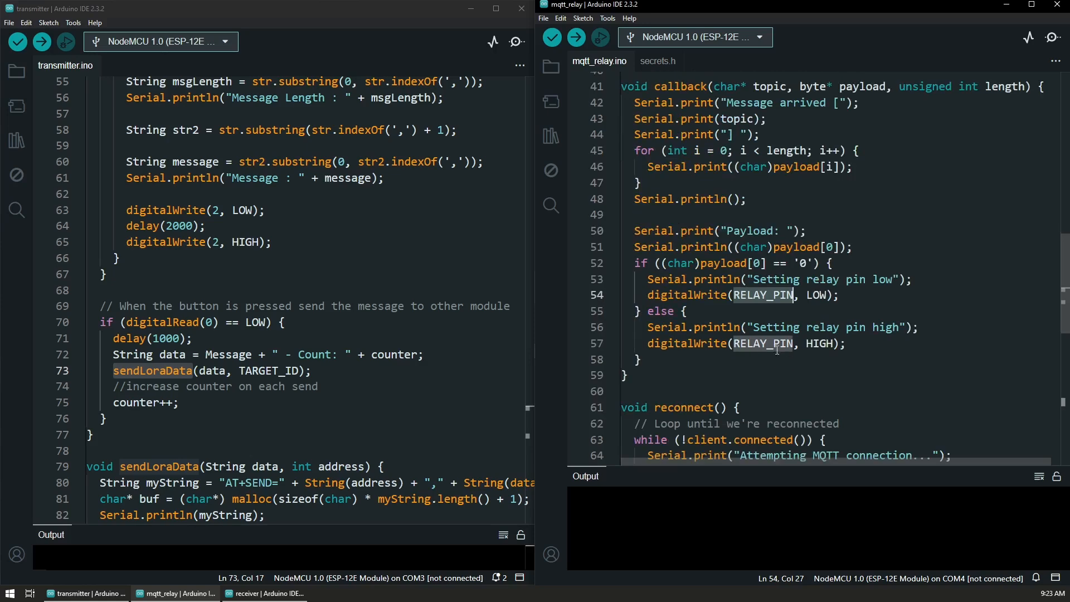
left_click(860, 311)
scroll(836, 318, "down", 3)
scroll(836, 317, "down", 2)
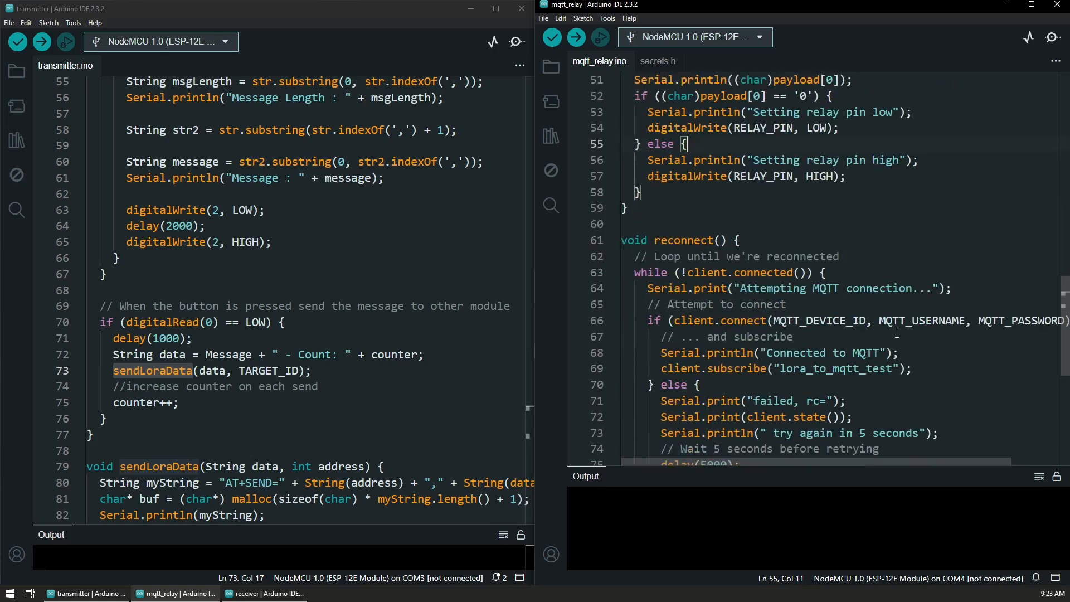
scroll(752, 318, "down", 2)
scroll(734, 317, "down", 2)
scroll(752, 301, "down", 2)
scroll(769, 288, "down", 2)
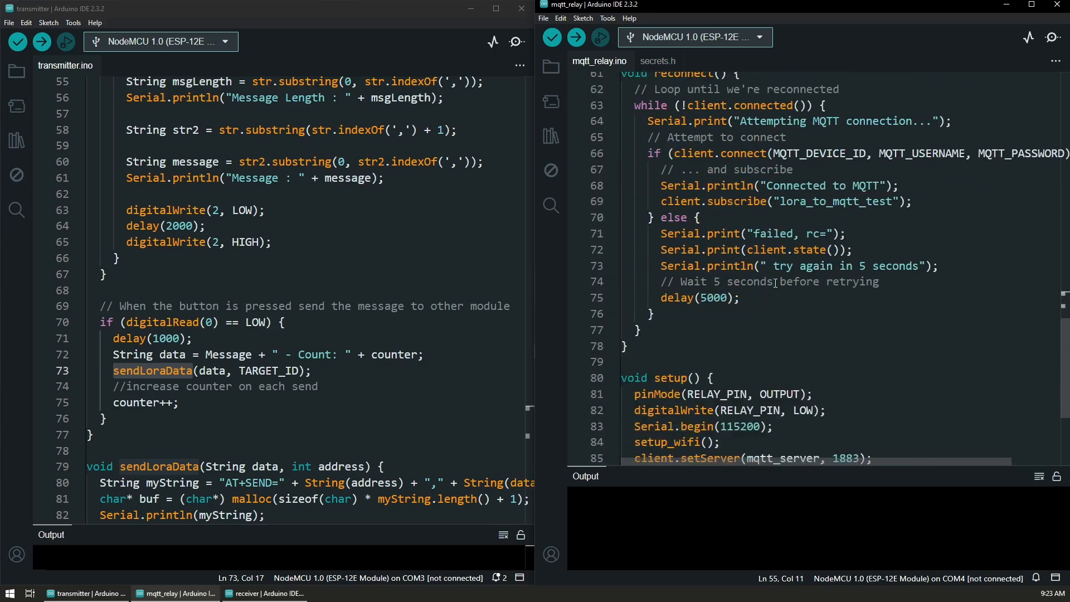
scroll(773, 282, "down", 2)
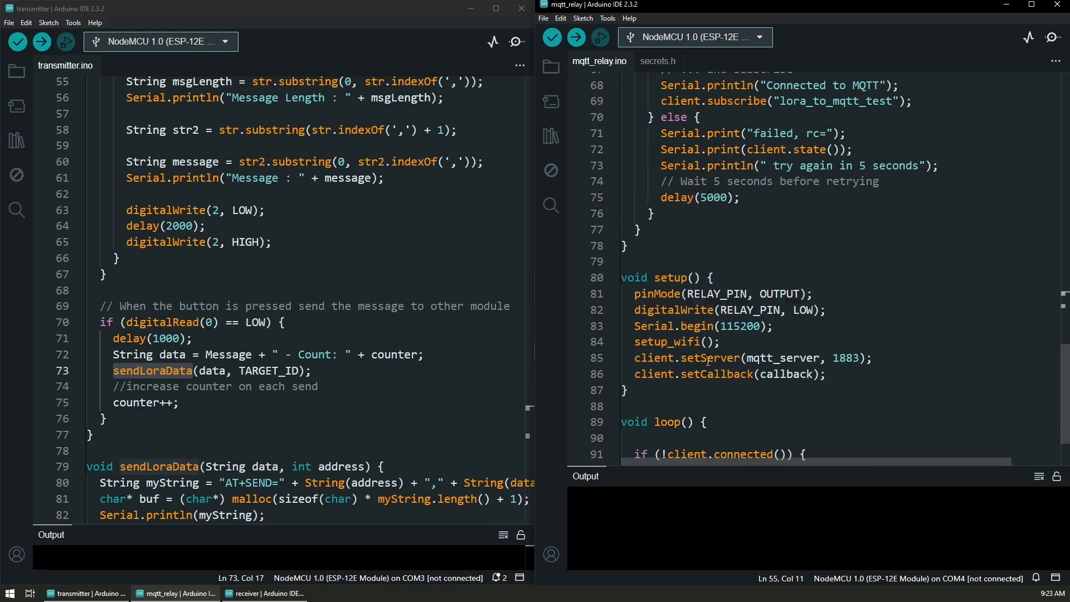
scroll(708, 361, "down", 2)
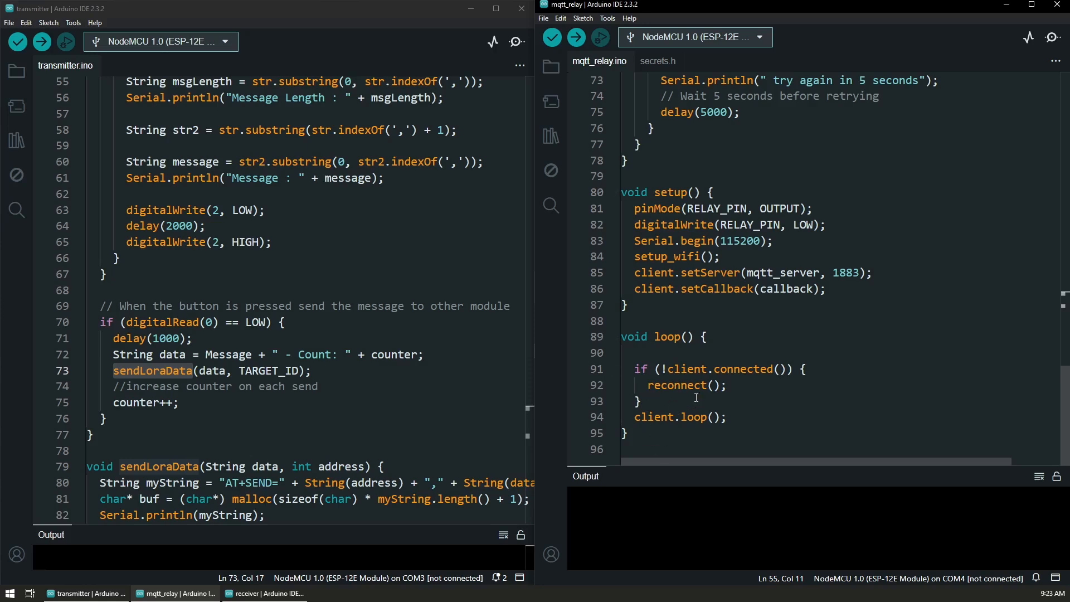
scroll(704, 398, "up", 4)
scroll(753, 394, "up", 4)
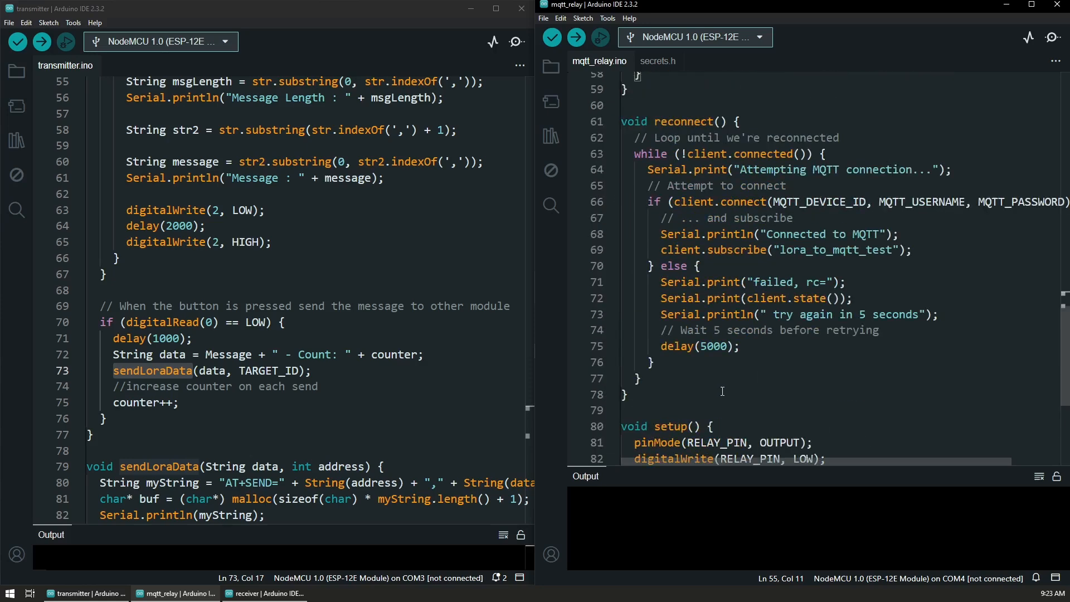
scroll(777, 388, "up", 3)
scroll(805, 383, "down", 2)
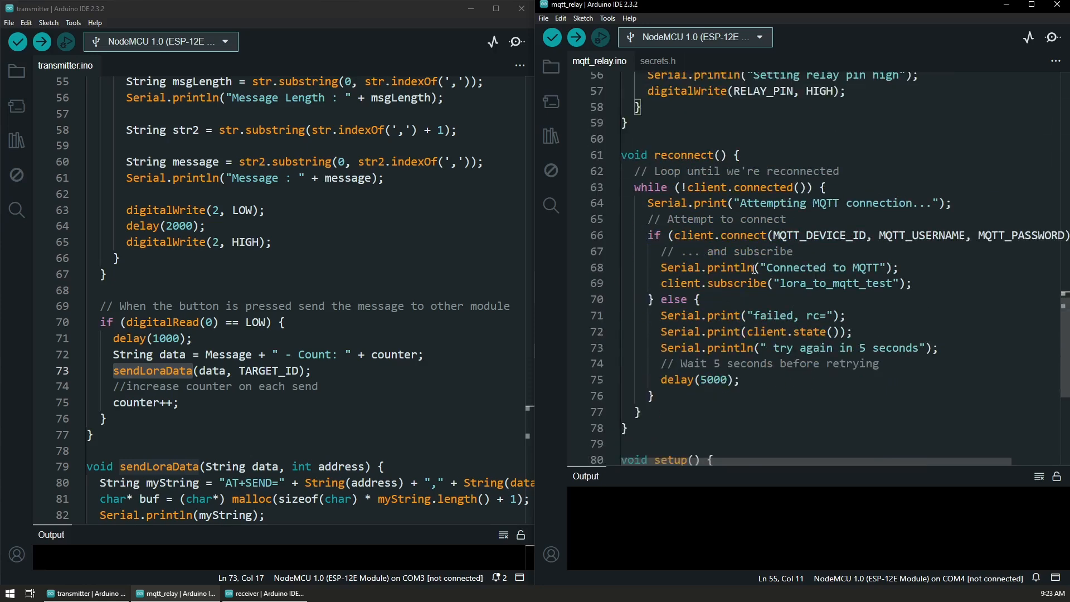
double_click(811, 285)
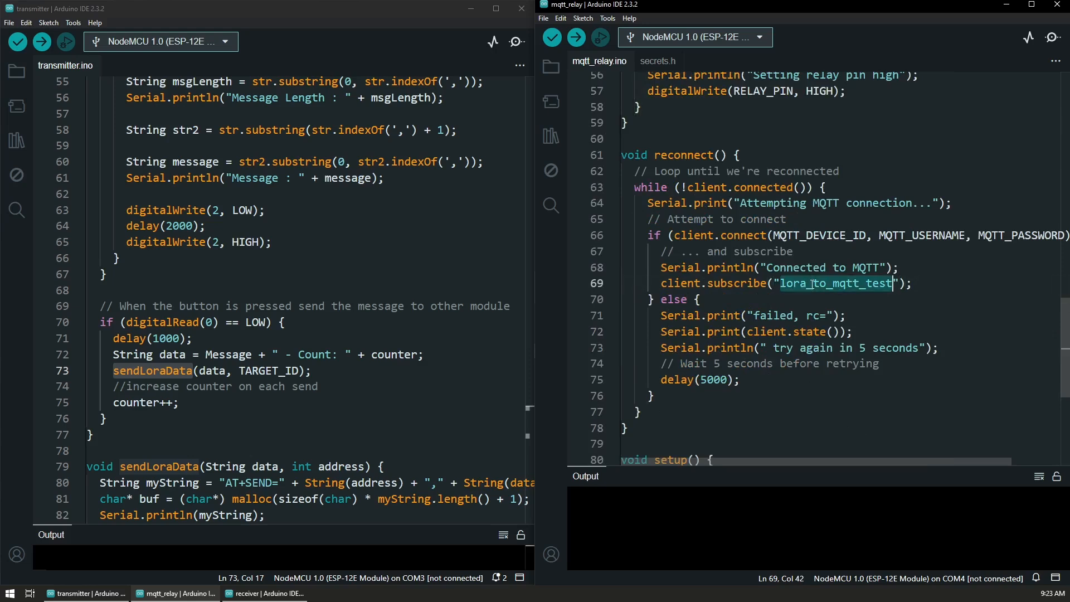